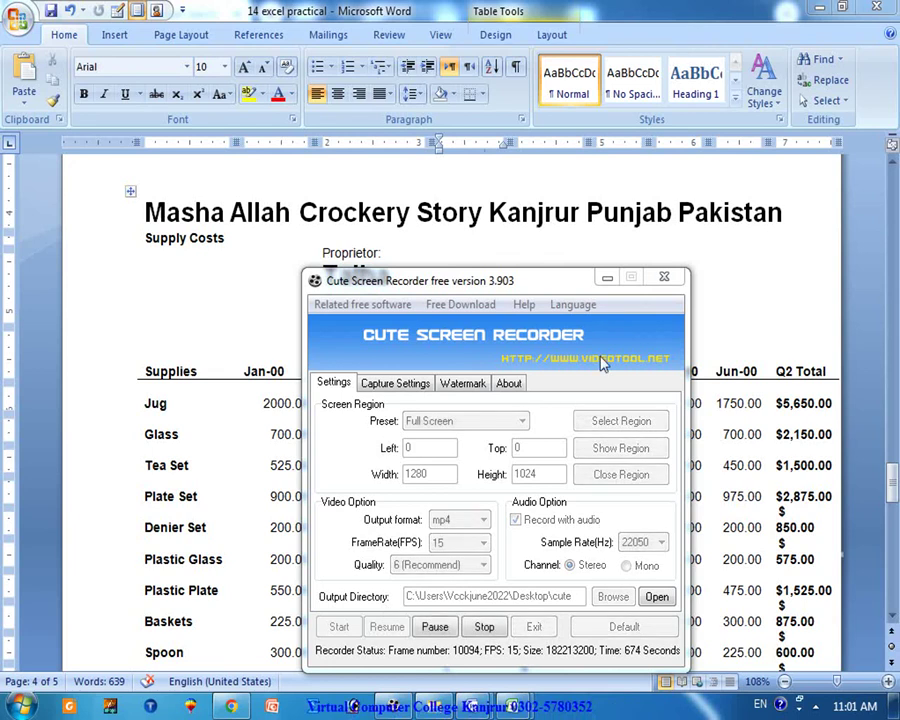
Switch between the Book1 and marks video lecture workbooks, then return to the Word Supply Costs document
left_click(609, 279)
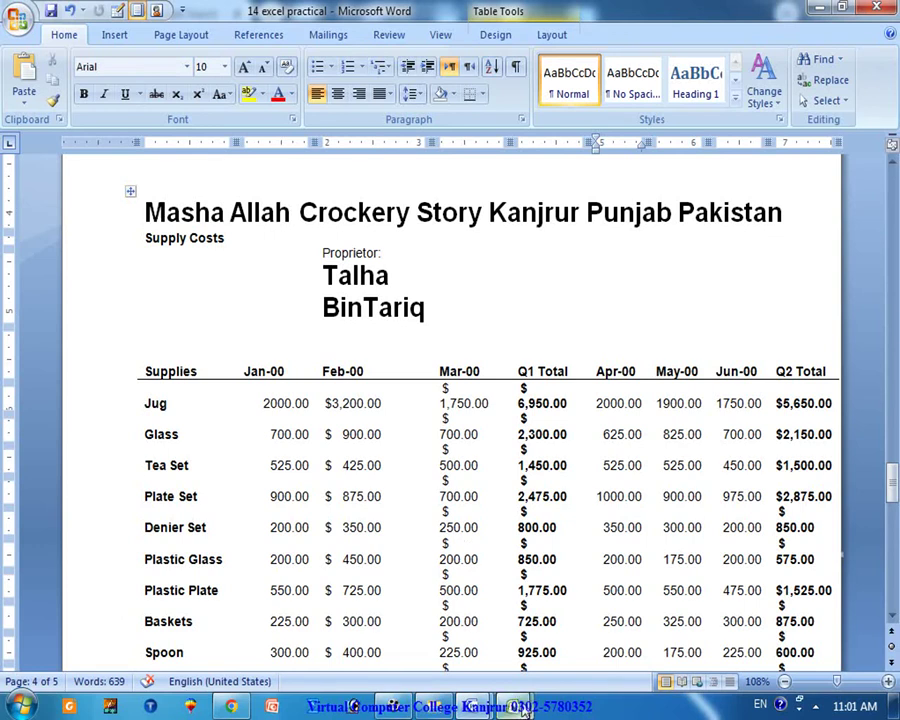
left_click(488, 625)
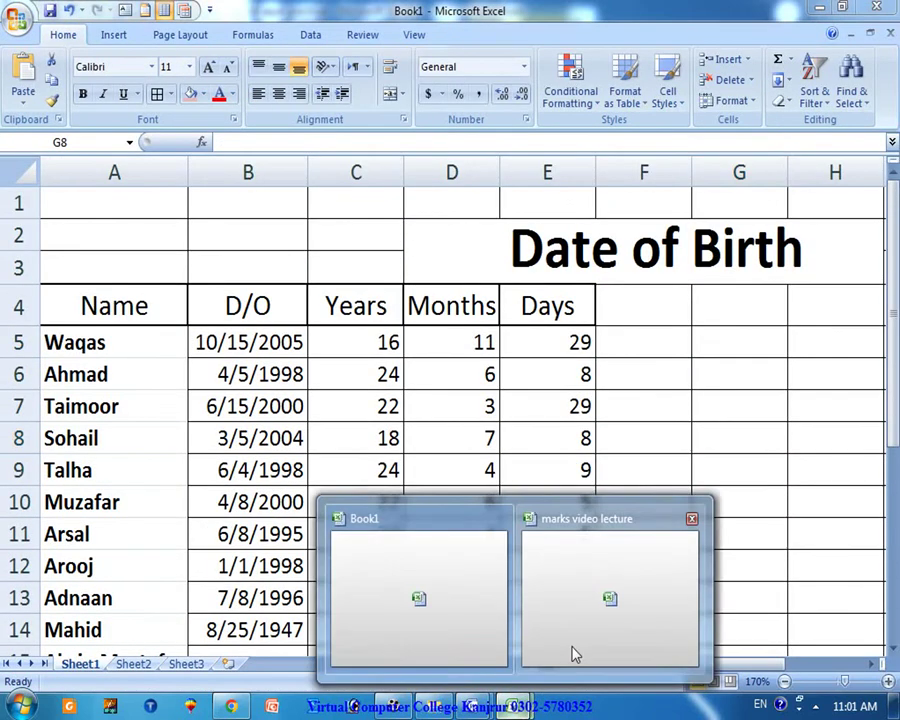
mouse_move(513, 706)
left_click(573, 630)
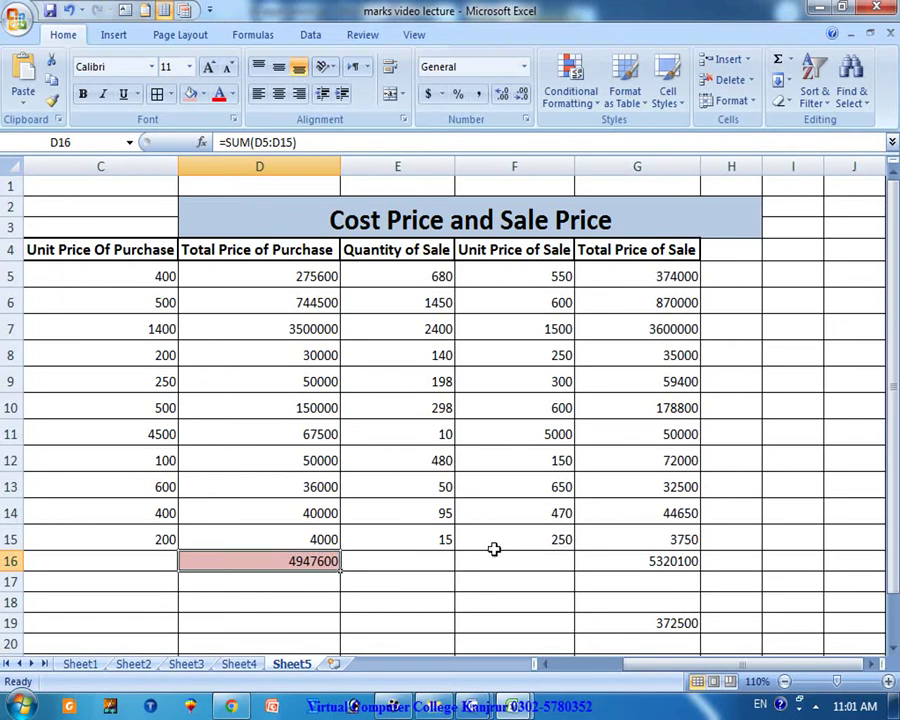
mouse_move(472, 706)
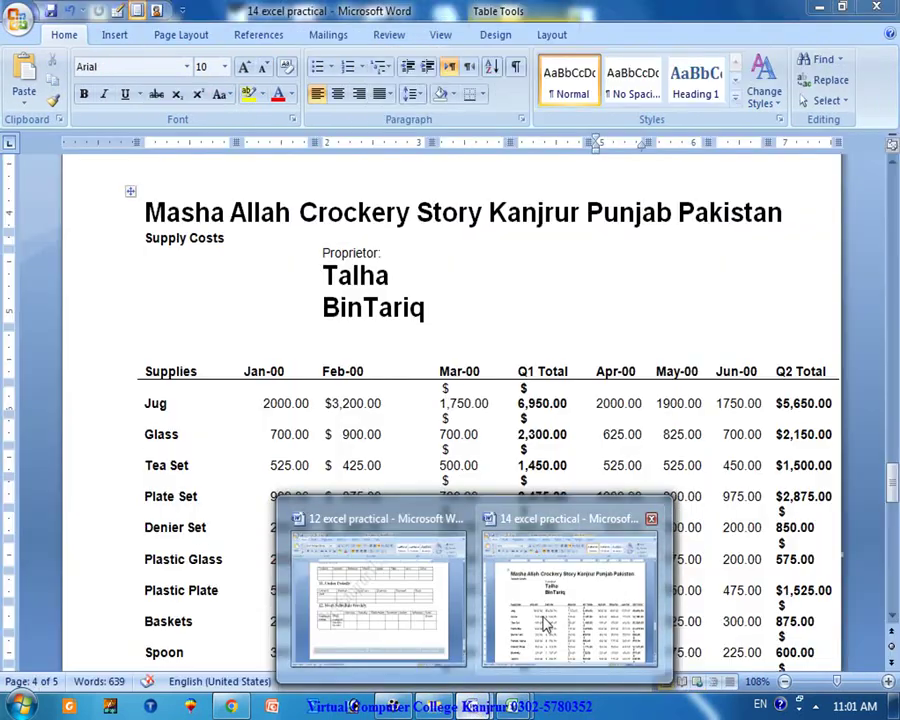
left_click(545, 625)
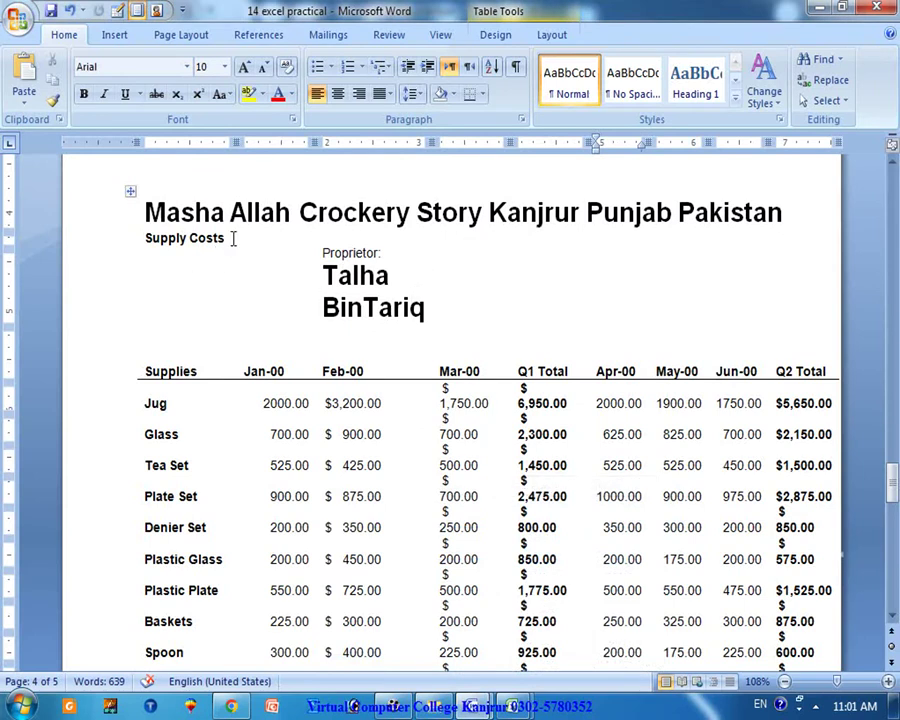
Review the Supply Costs subtitle and Jug's Feb-00, Mar-00 and Q1 Total values in Word
left_click_drag(230, 238, 142, 238)
left_click(252, 314)
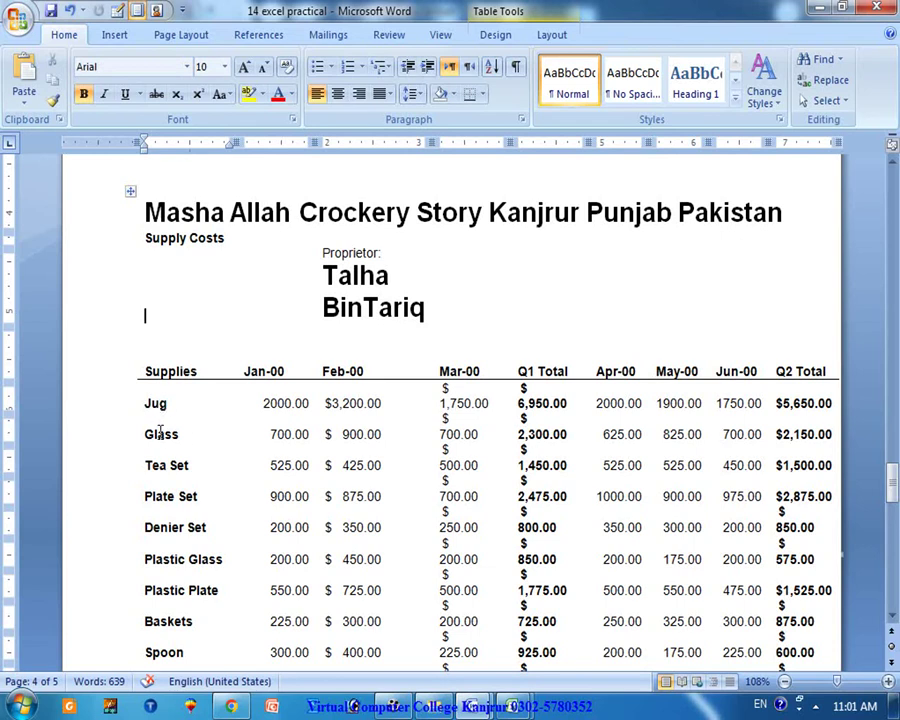
scroll(237, 410, "down", 1)
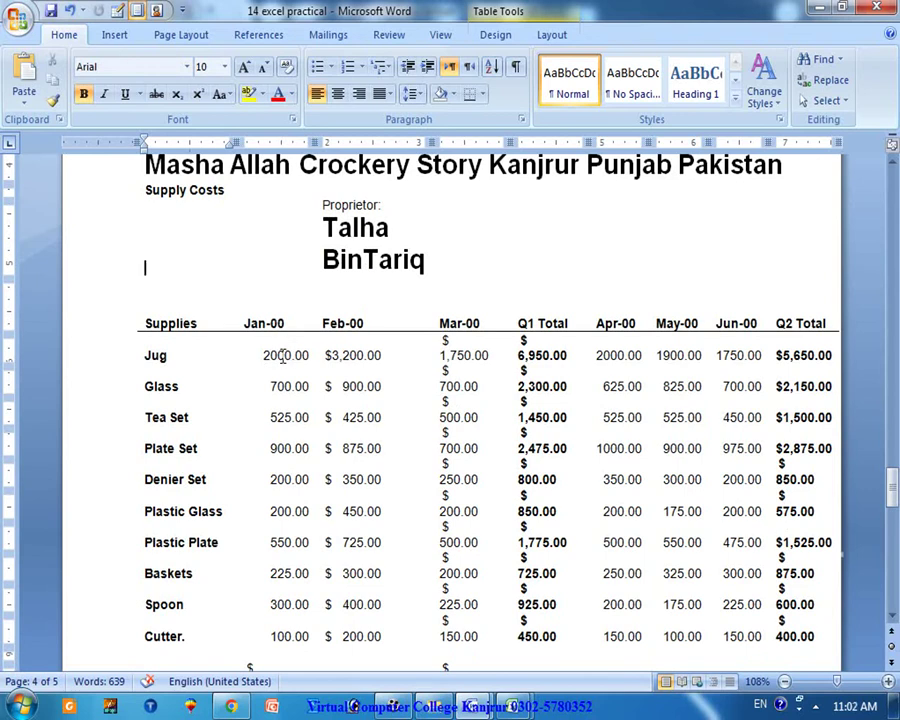
left_click(357, 355)
left_click(461, 355)
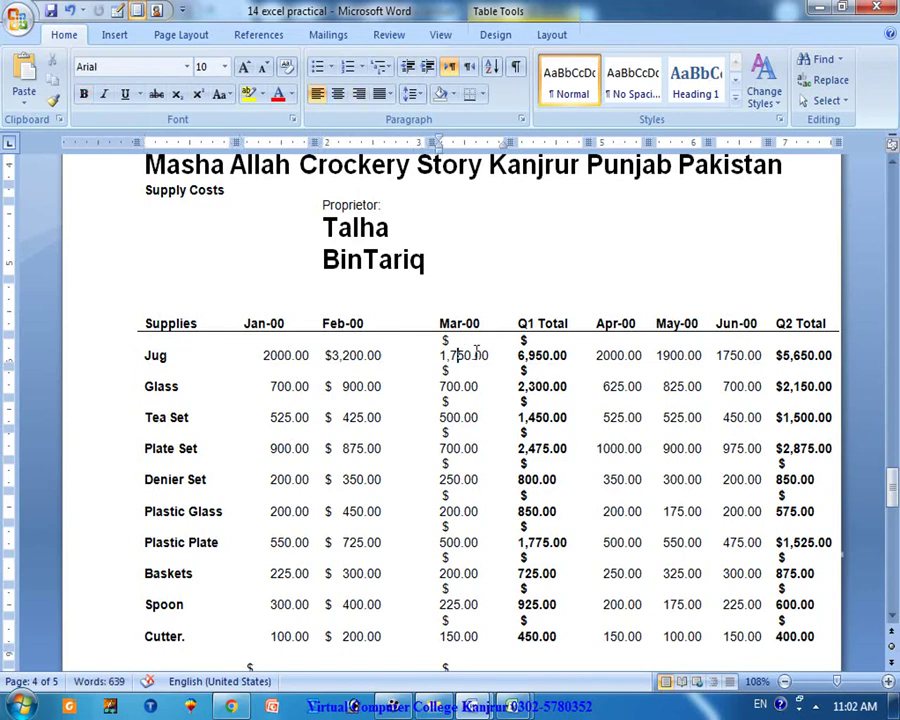
left_click(550, 356)
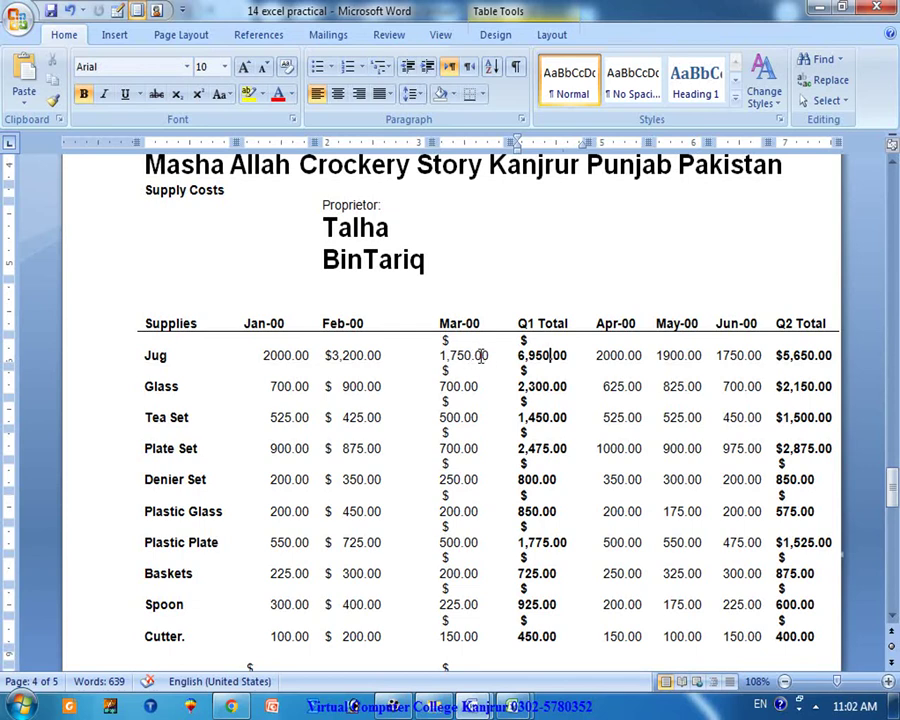
Check the Jug row's Jan–Mar values and Glass's Mar-00 and Q1 Total values
mouse_move(263, 355)
left_mouse_down()
mouse_move(388, 346)
mouse_move(486, 362)
mouse_move(470, 370)
left_mouse_up()
left_click(471, 356)
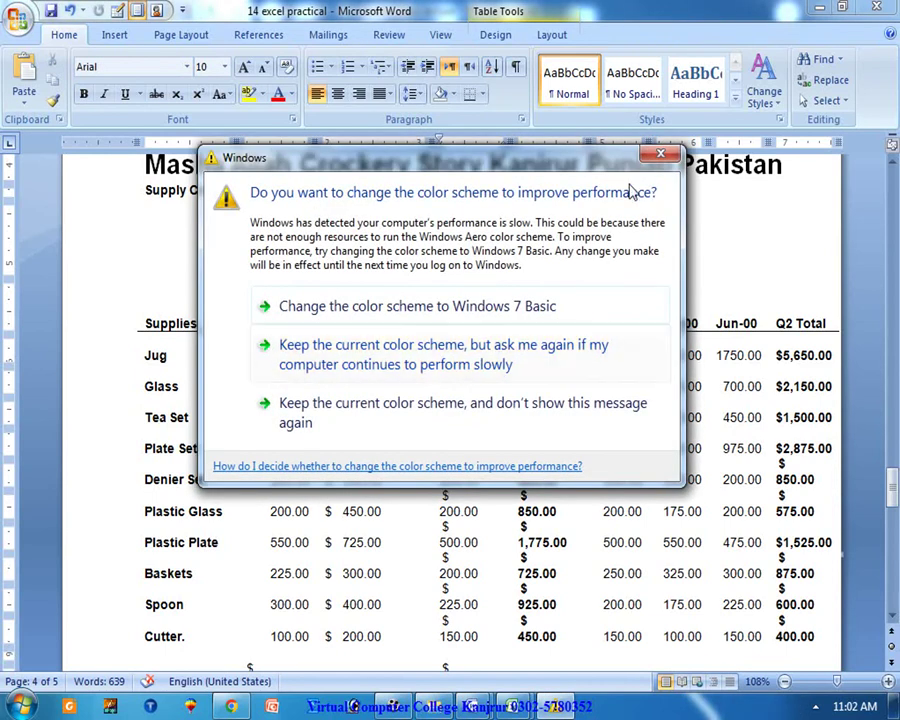
left_click(660, 153)
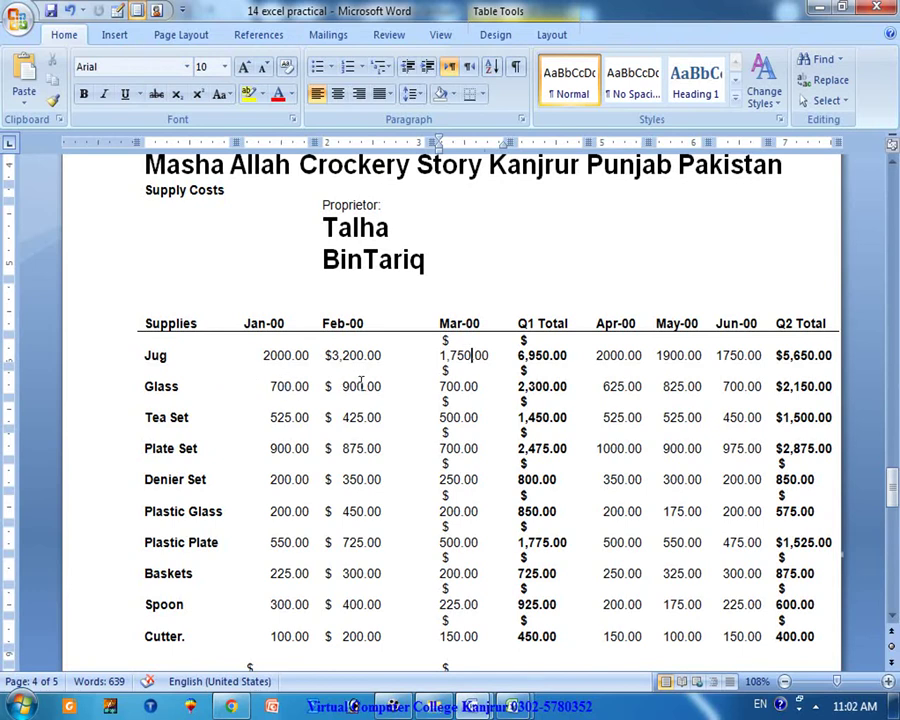
left_click(462, 386)
left_click(543, 395)
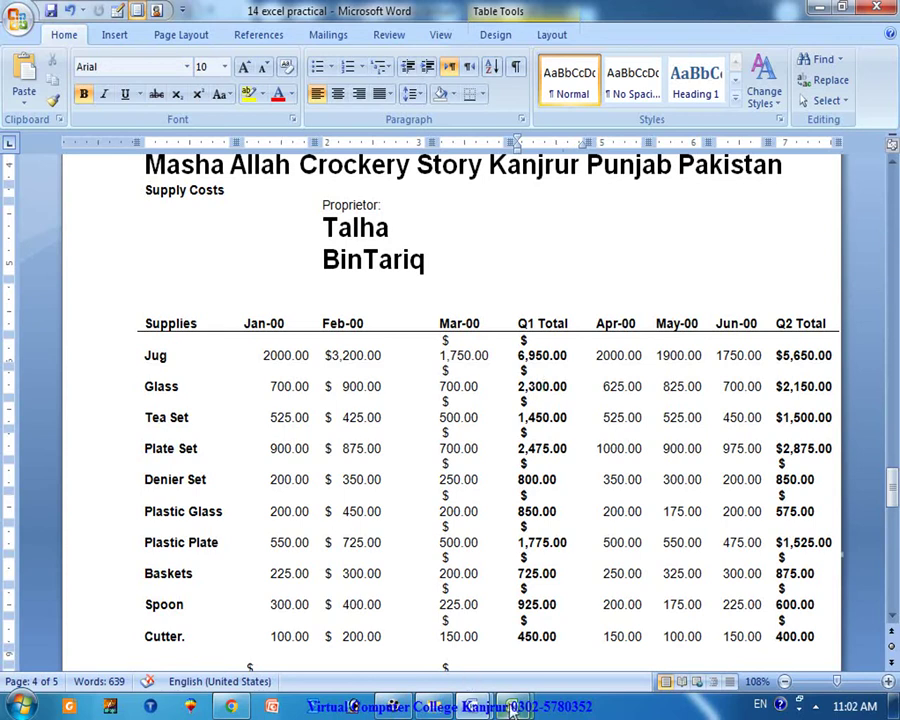
mouse_move(511, 706)
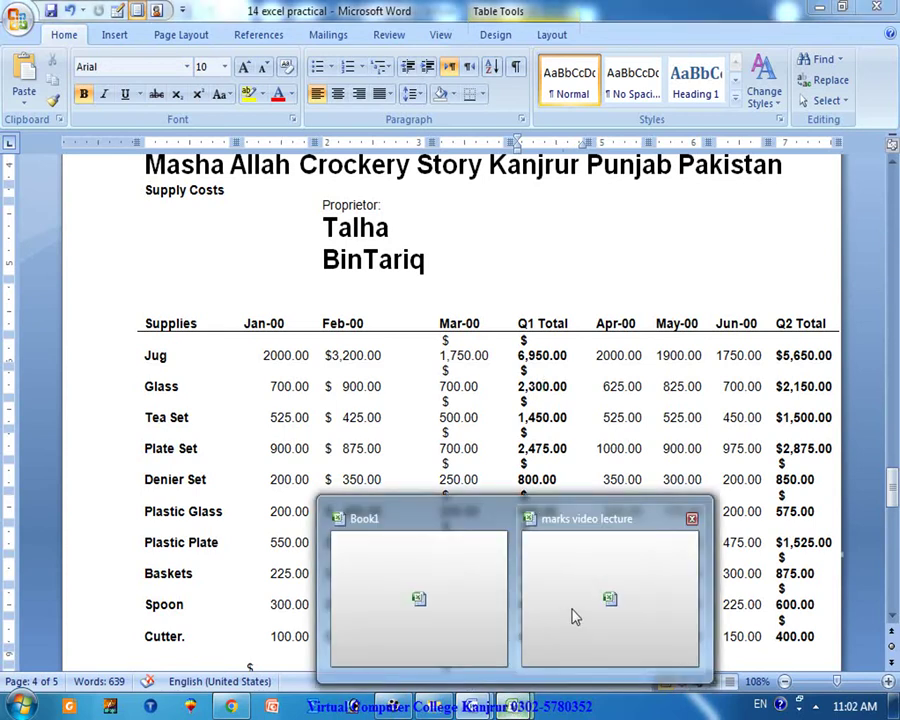
Add Sheet6 to marks video lecture with All Borders on every cell, then return to Word
left_click(570, 610)
left_click(335, 664)
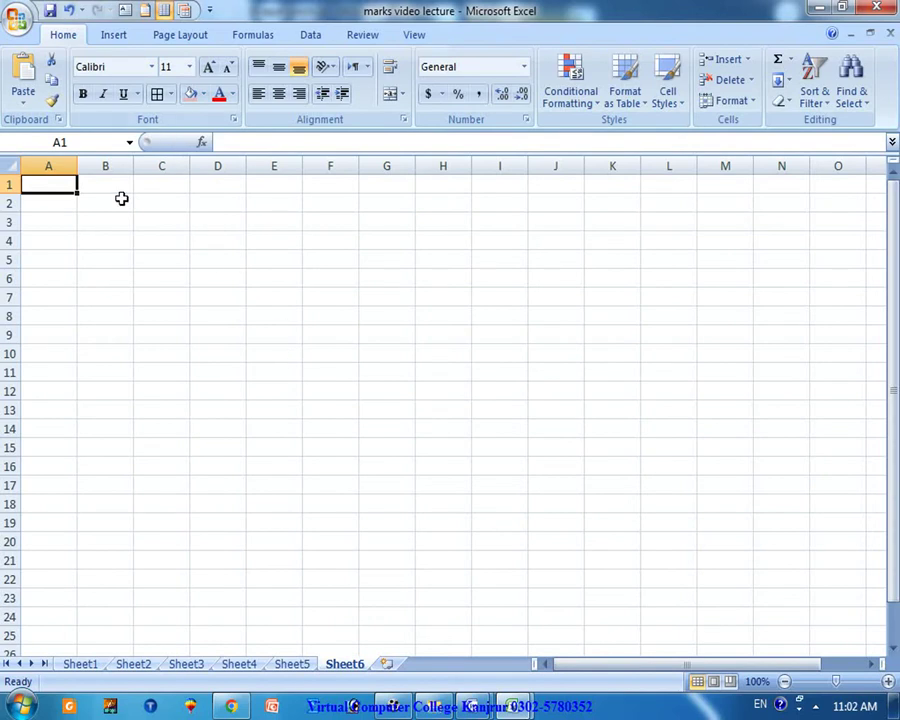
key("ctrl+a")
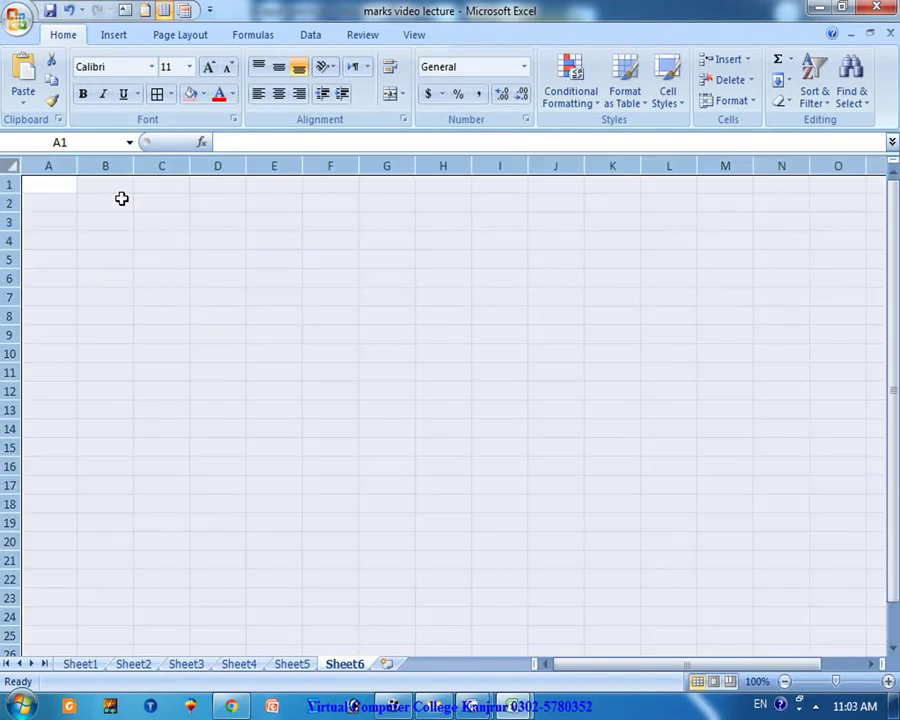
left_click(158, 94)
left_click(262, 302)
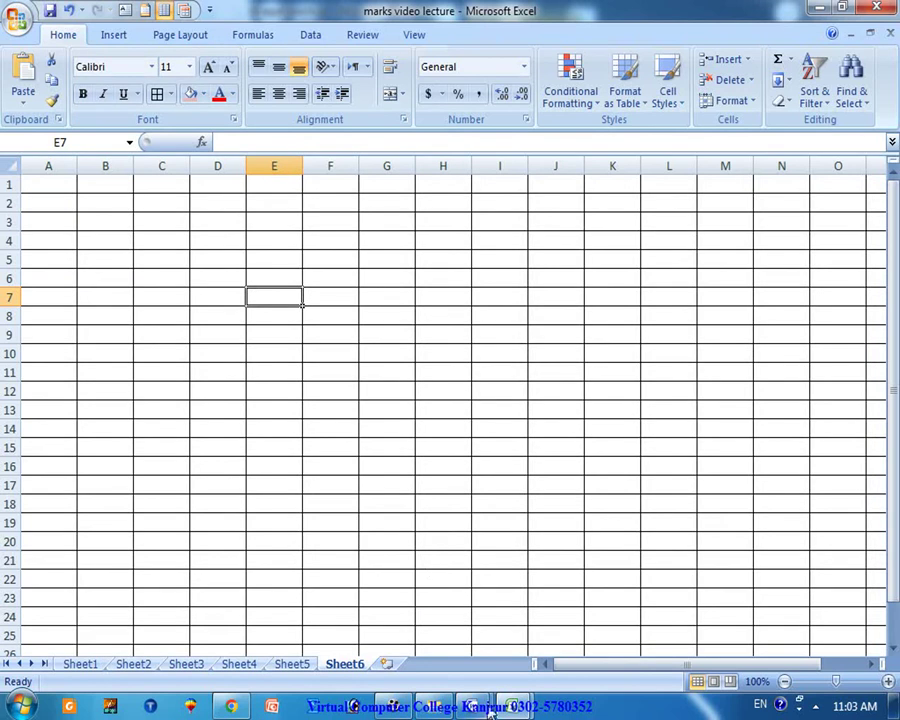
mouse_move(472, 707)
left_click(566, 590)
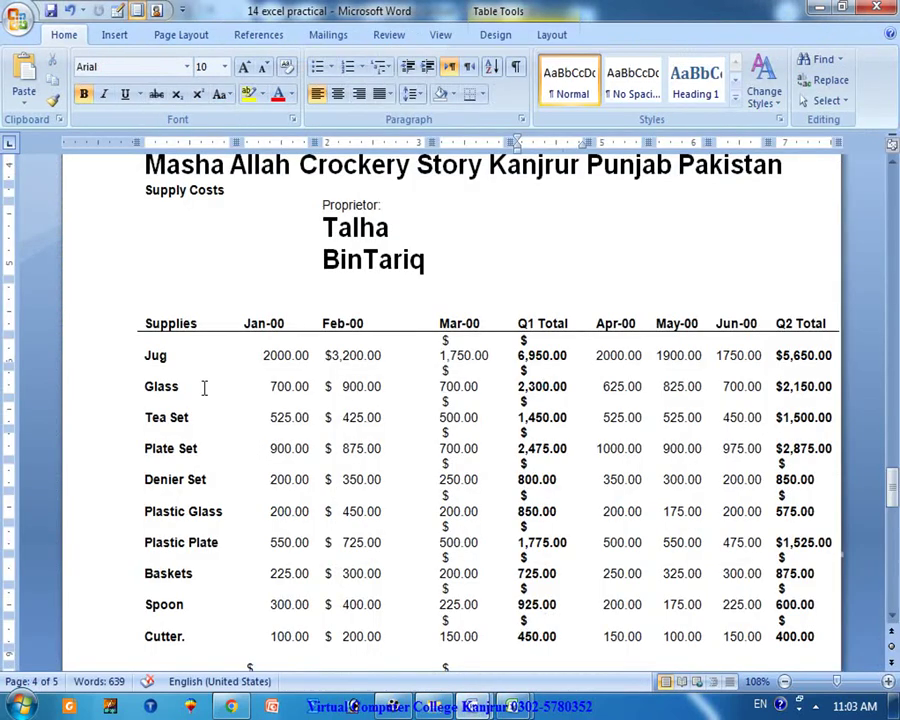
Copy the Word Jug row cells from Supplies through Mar-00 and bring Excel forward
mouse_move(141, 356)
left_mouse_down()
mouse_move(518, 355)
mouse_move(465, 356)
left_mouse_up()
left_click(463, 357)
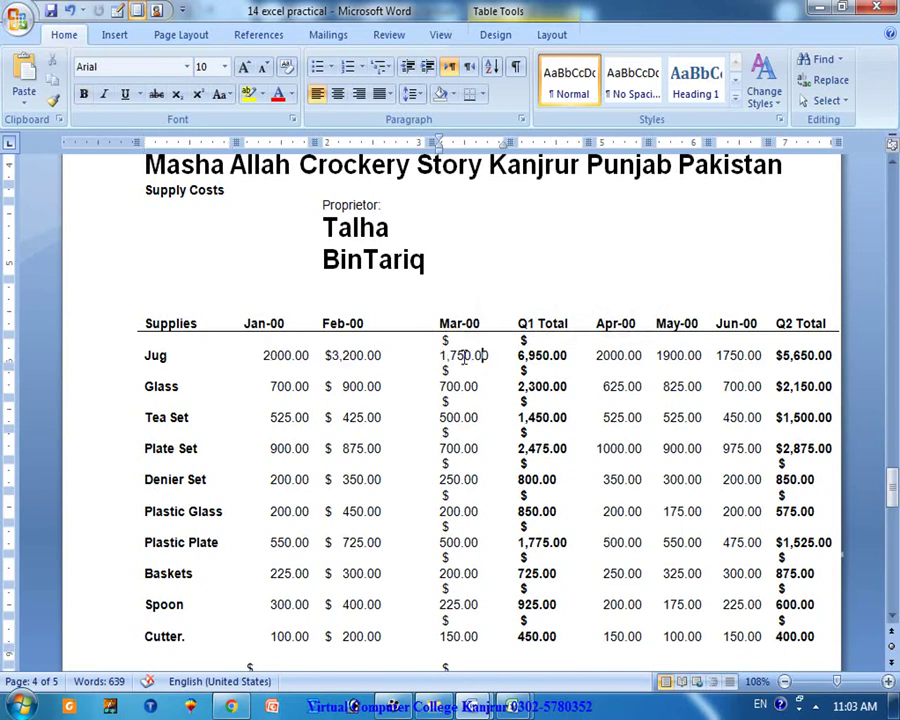
left_click_drag(142, 356, 466, 356)
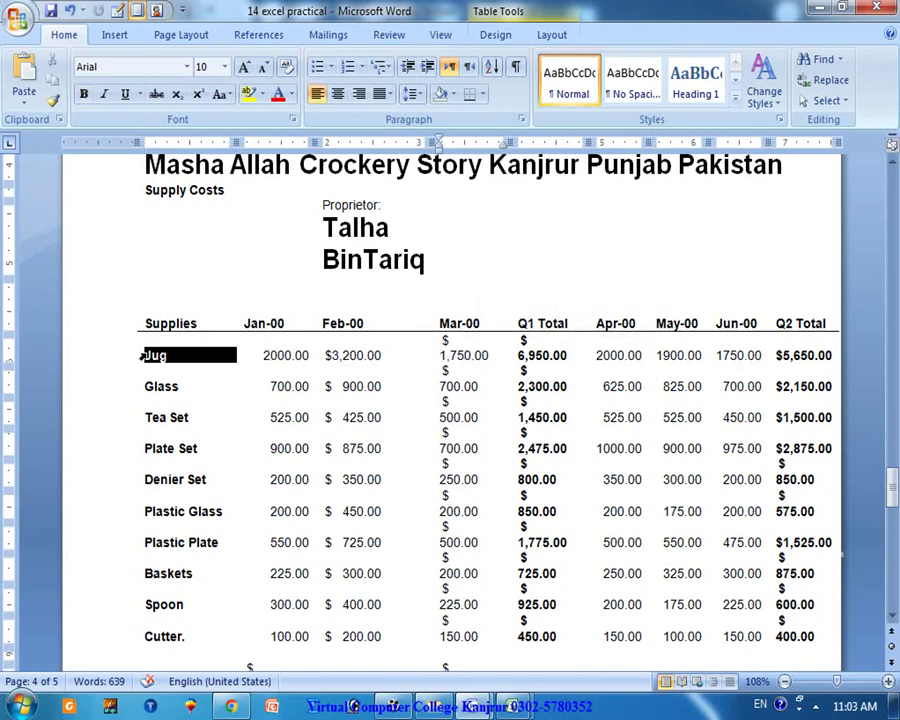
right_click(466, 356)
left_click(508, 381)
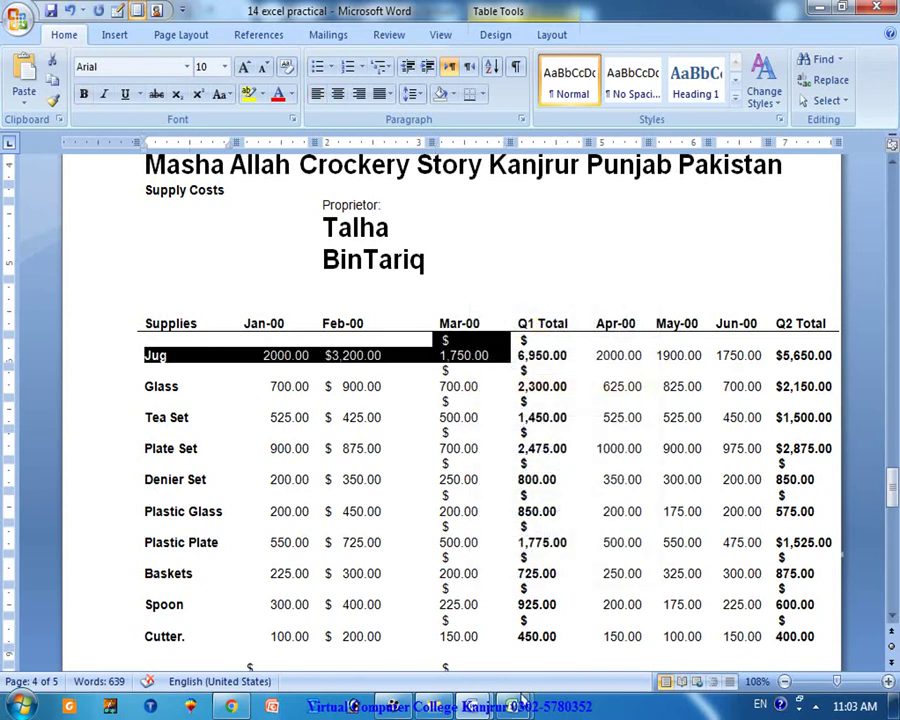
left_click(568, 616)
Paste the Jug row into A7 and re-commit C7 and D7 as $3,200.00 and $1,750.00
left_click(65, 300)
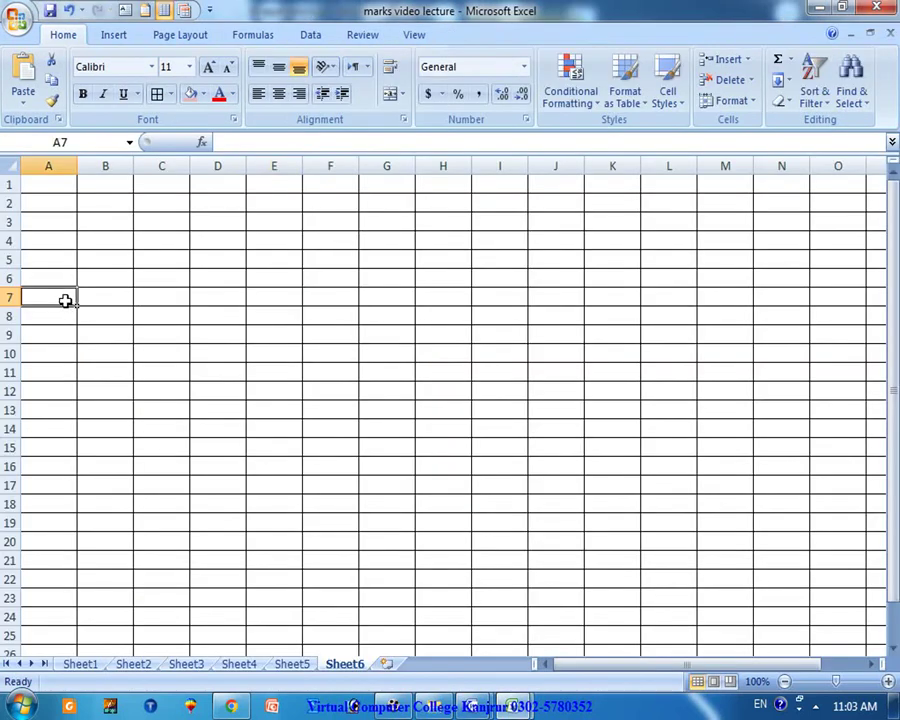
right_click(65, 300)
left_click(110, 352)
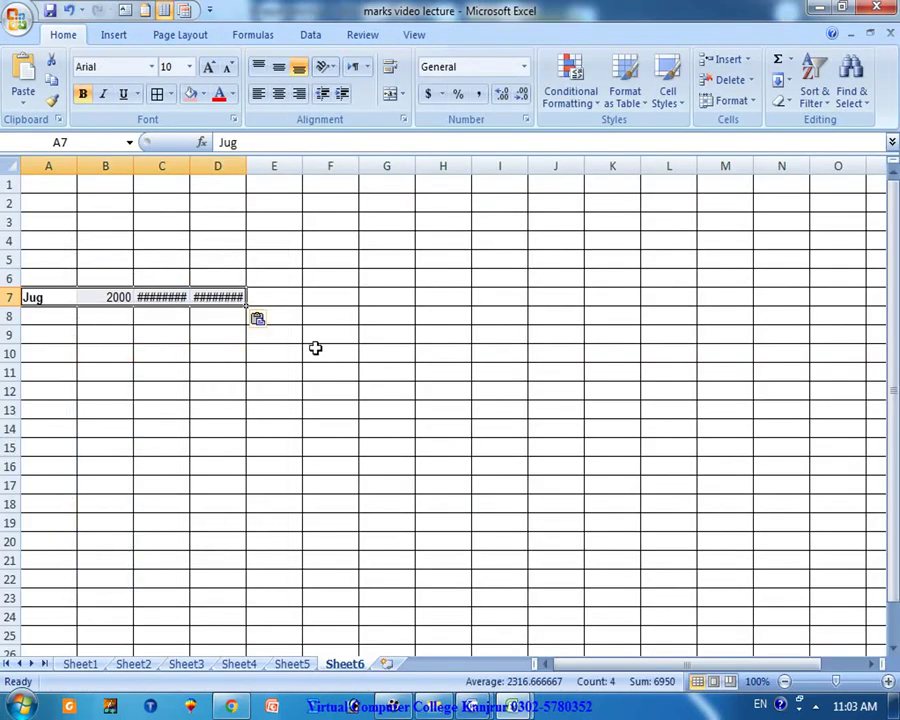
left_click(315, 348)
double_click(176, 297)
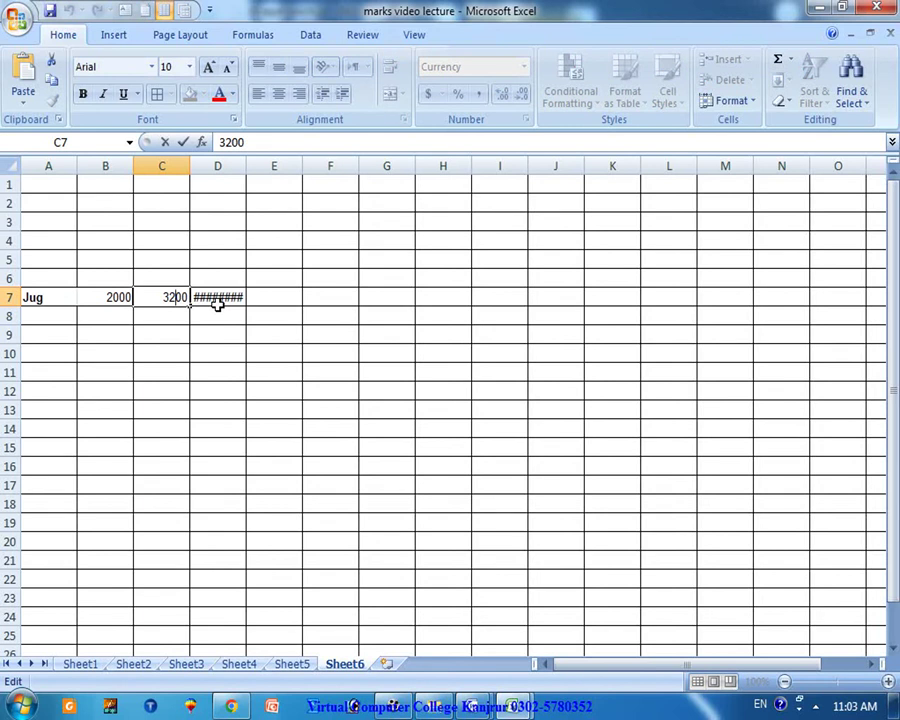
key("Return")
double_click(236, 300)
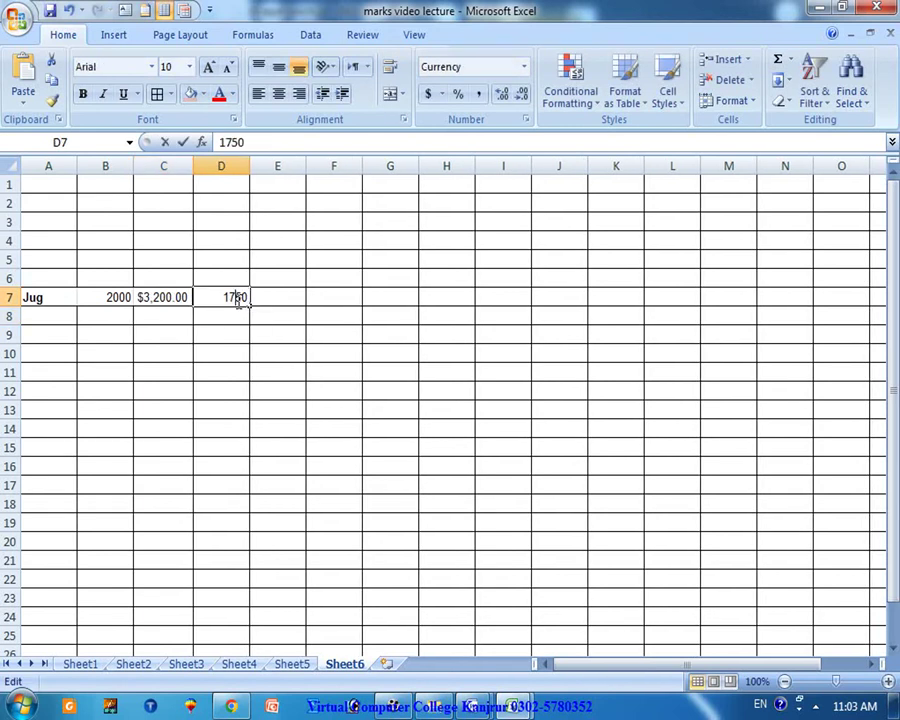
key("Return")
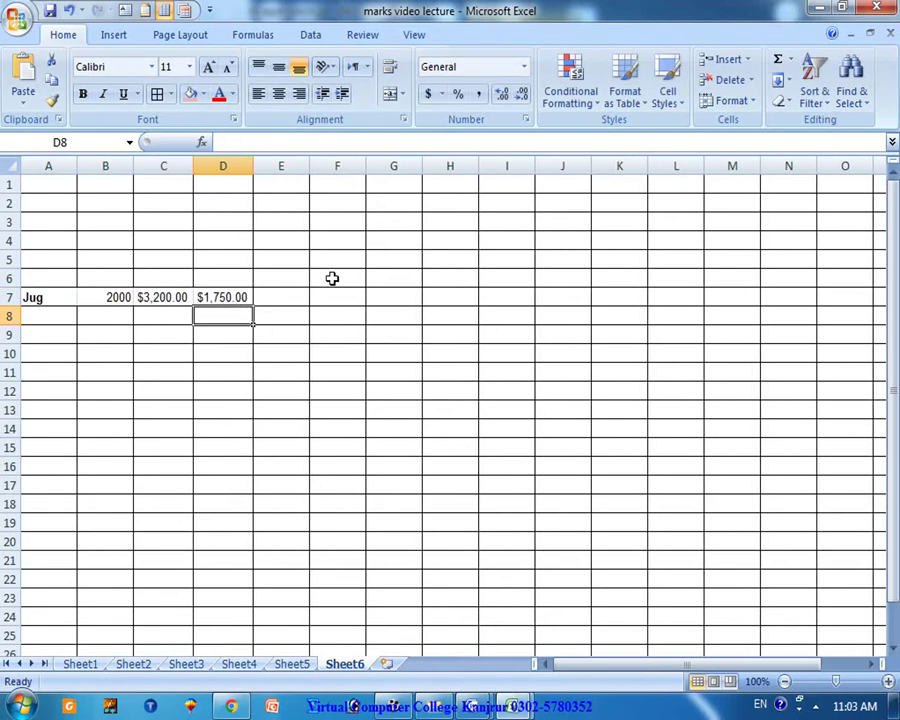
key("Left")
left_click(48, 291)
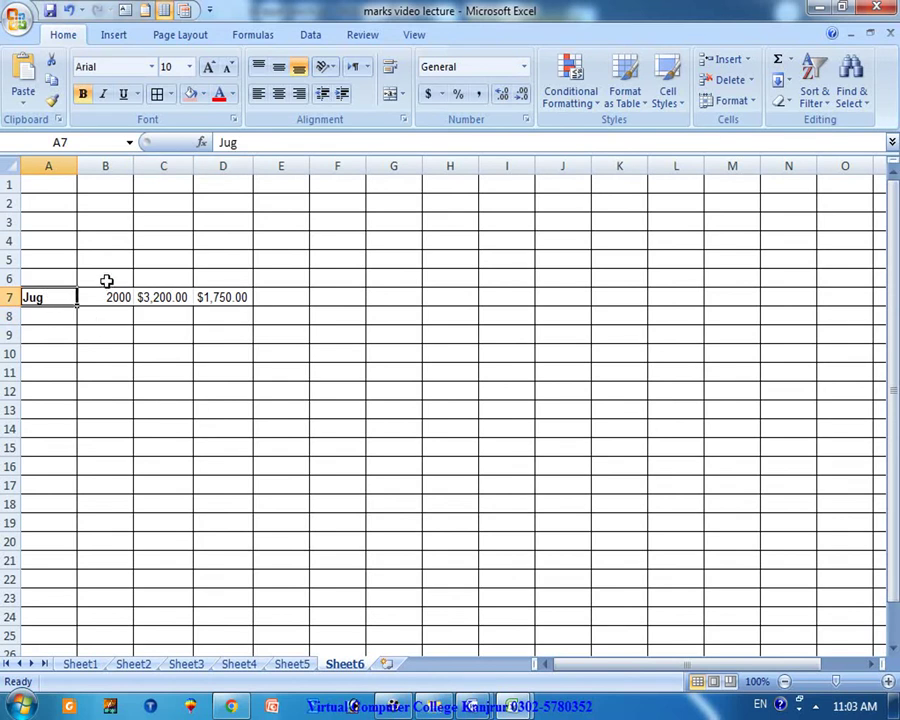
Widen columns B, C and D to fit the Jug figures
left_click(127, 164)
double_click(133, 165)
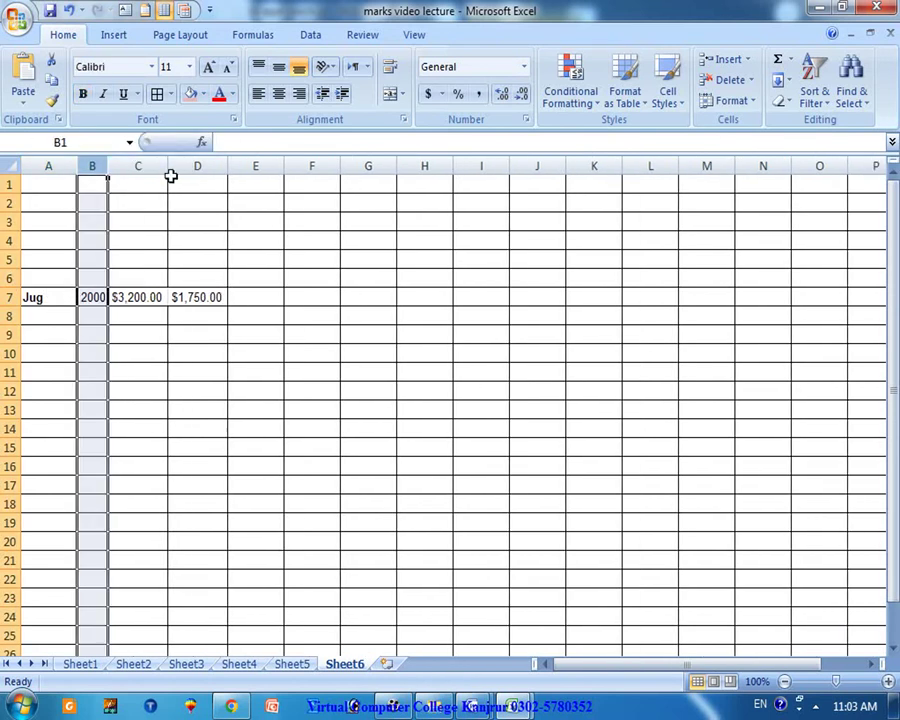
left_click_drag(107, 167, 163, 167)
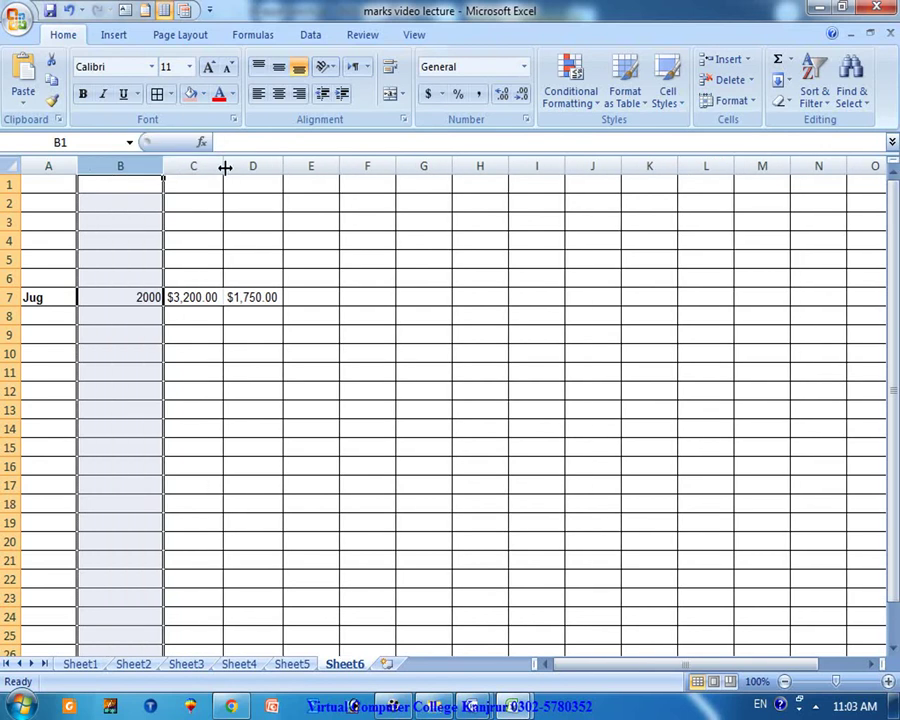
left_click_drag(222, 166, 262, 166)
left_click_drag(326, 167, 364, 167)
Enter the headings jan, Feb, March and total in cells B6 to E6
left_click(313, 335)
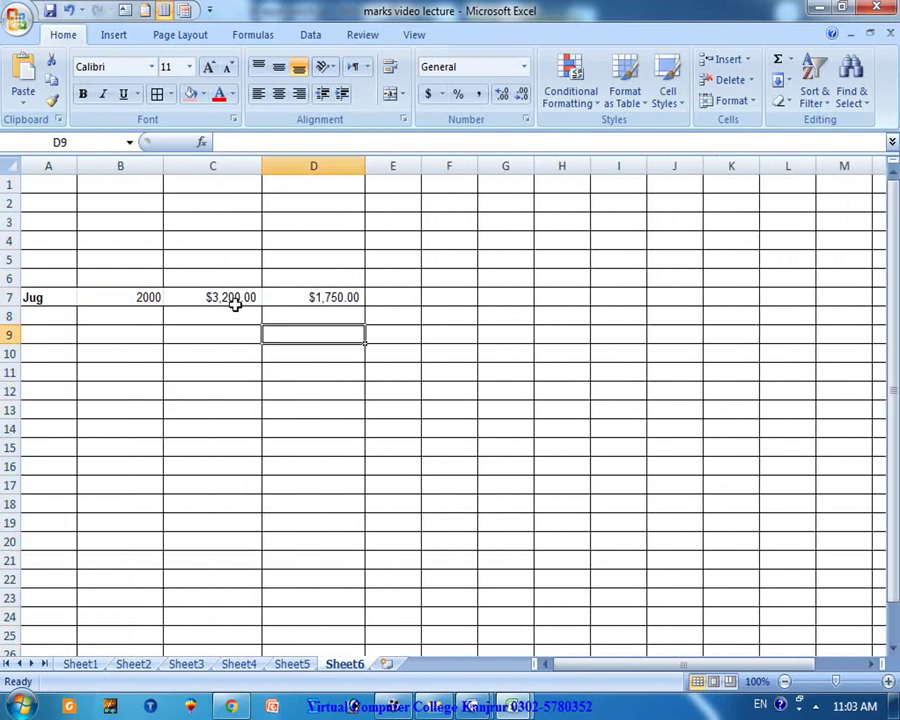
left_click(147, 279)
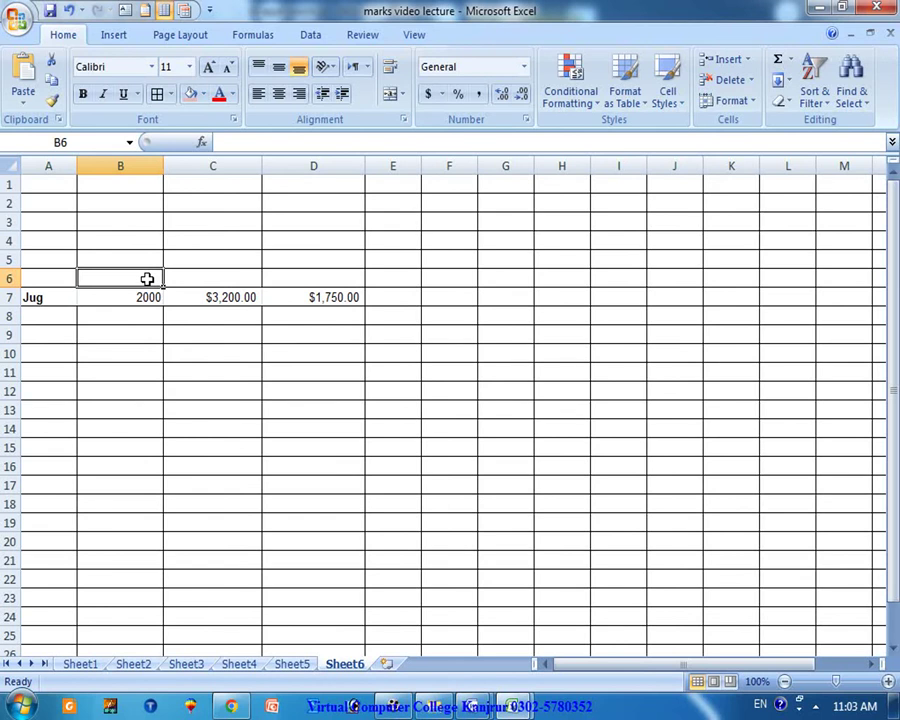
type("jan")
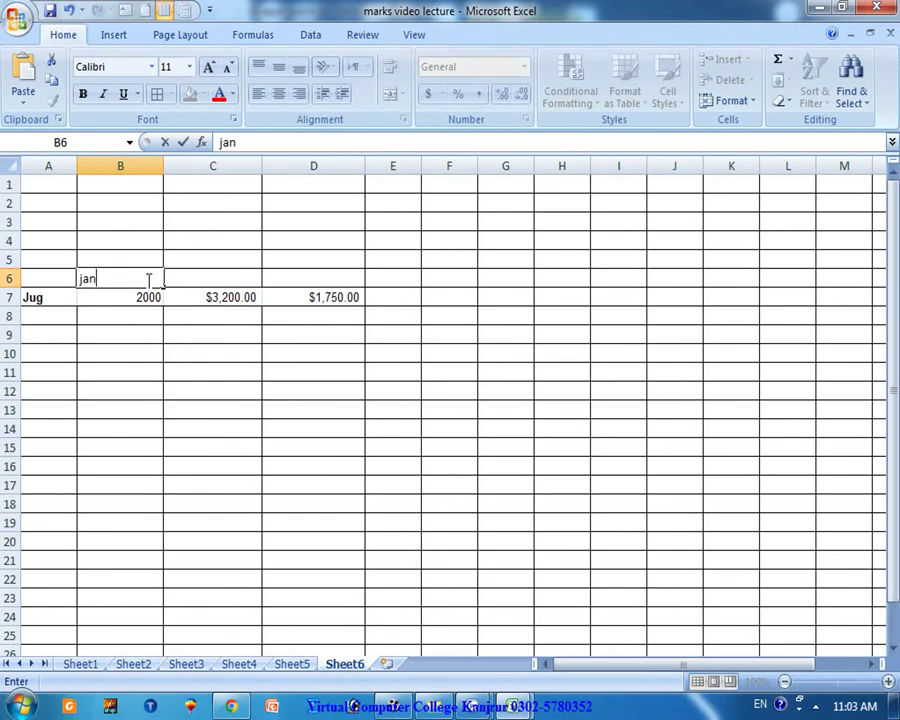
key("Return")
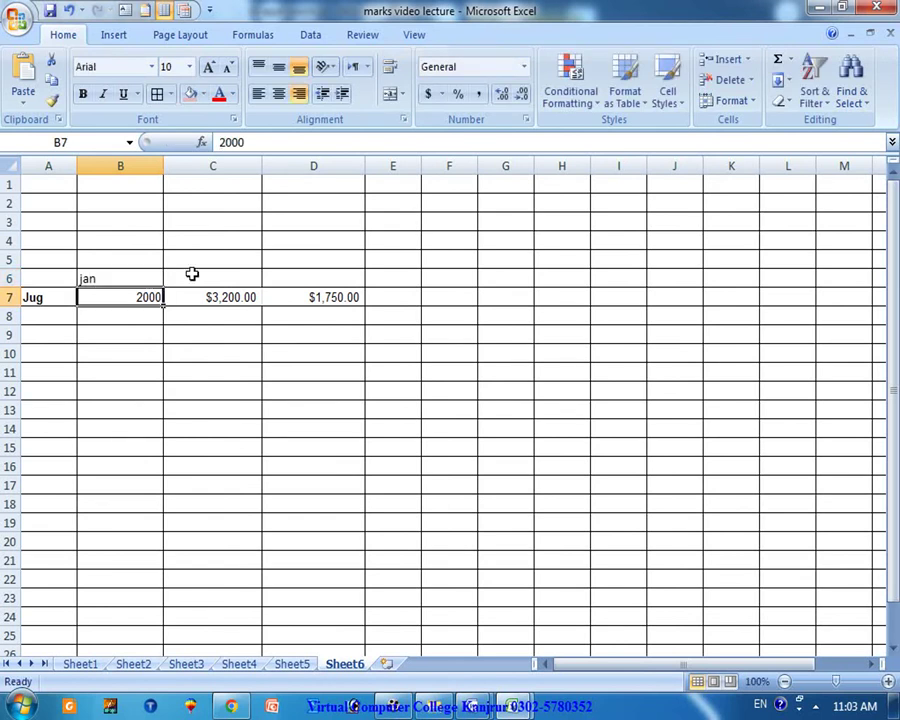
left_click(193, 275)
type("Feb")
key("Tab")
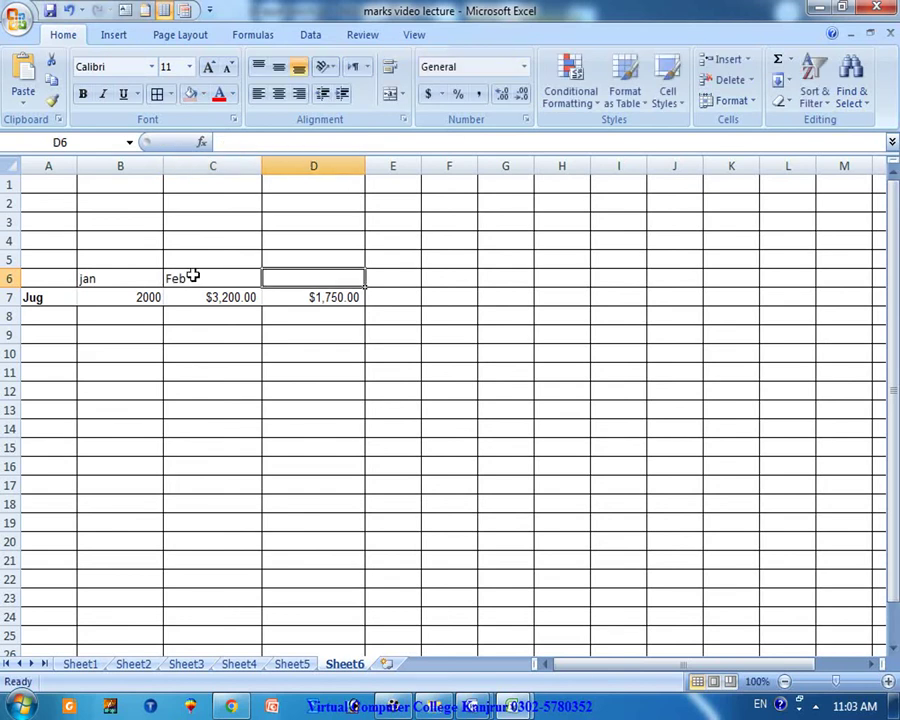
type("March")
key("Return")
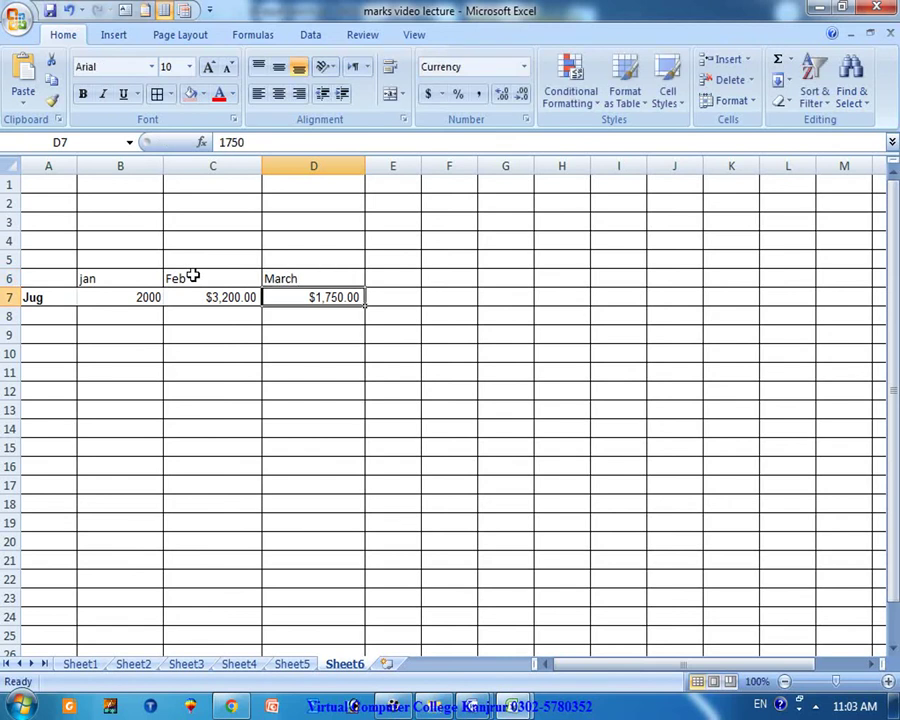
left_click(398, 280)
type("total")
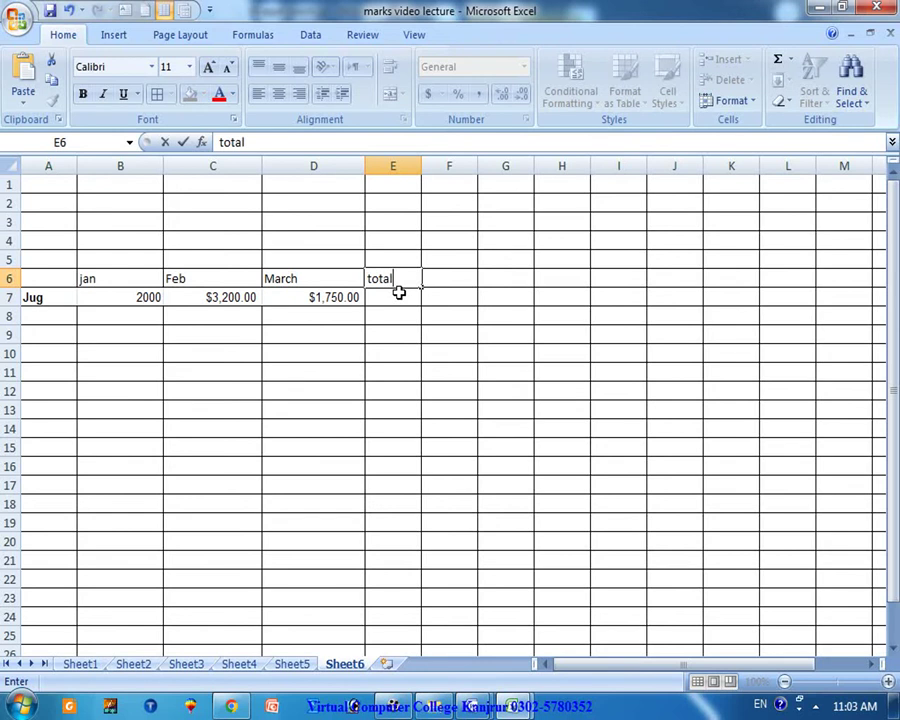
key("Return")
Remove a stray equals sign from E7, leaving the cell empty
type("=")
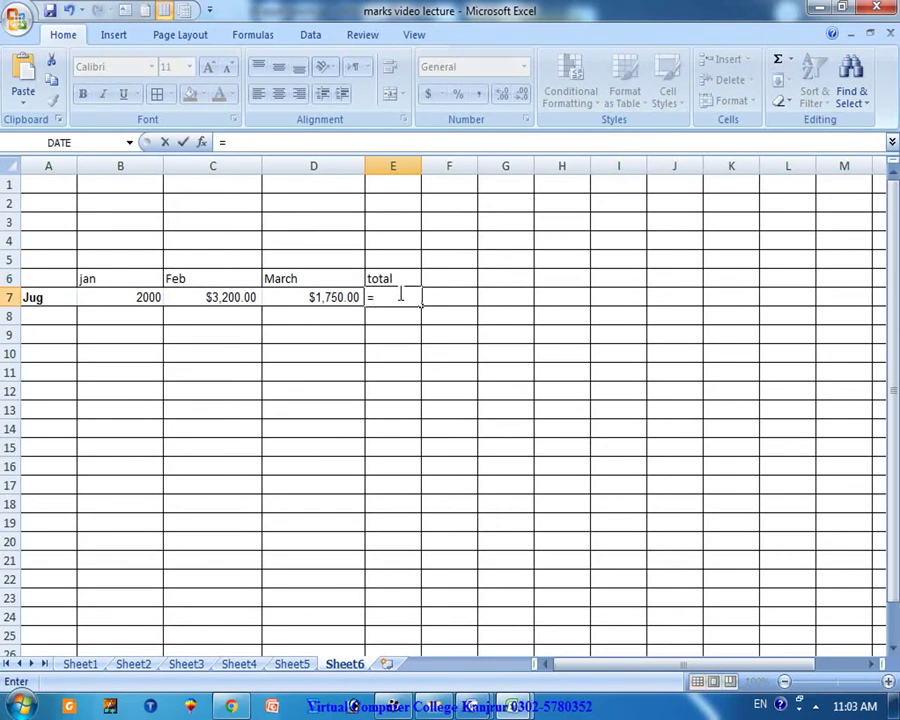
key("BackSpace")
key("Escape")
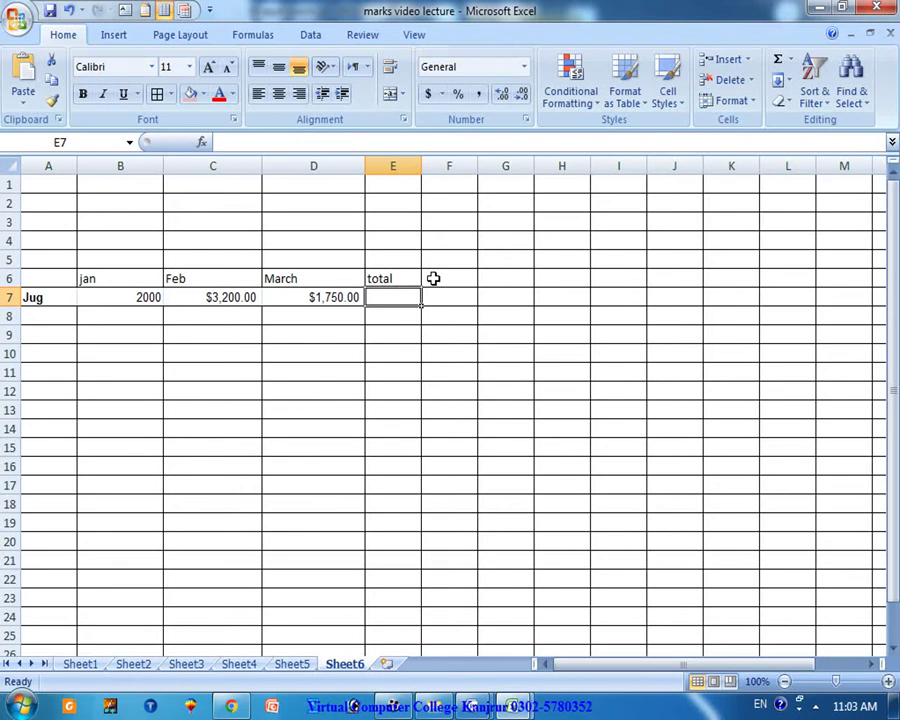
double_click(404, 297)
key("Return")
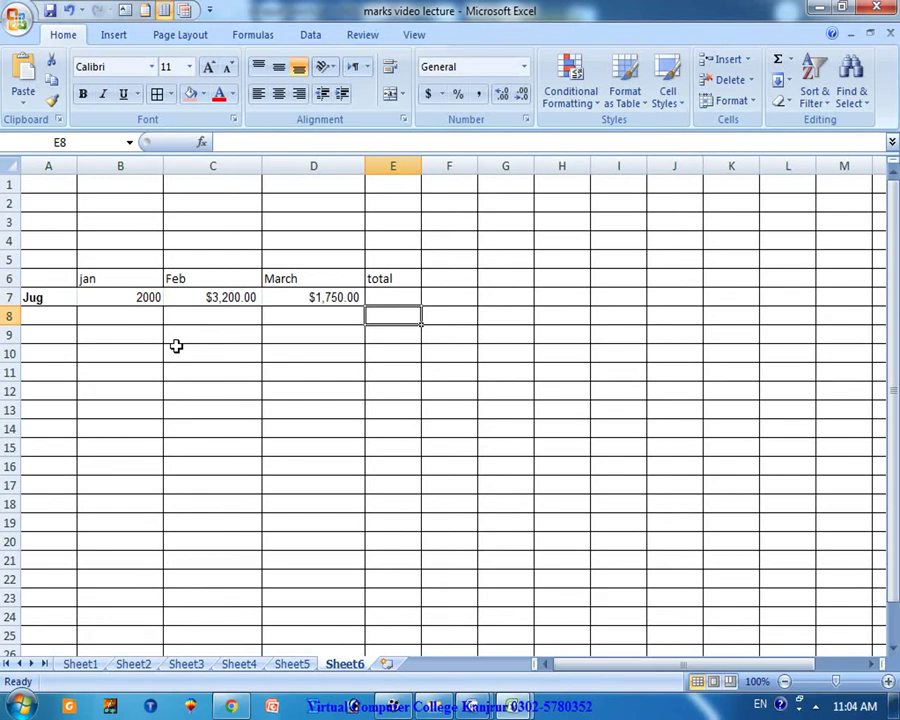
Enter 2000, 3200 and 1750 into cells B9, C9 and D9
left_click(116, 334)
type("2000")
key("Tab")
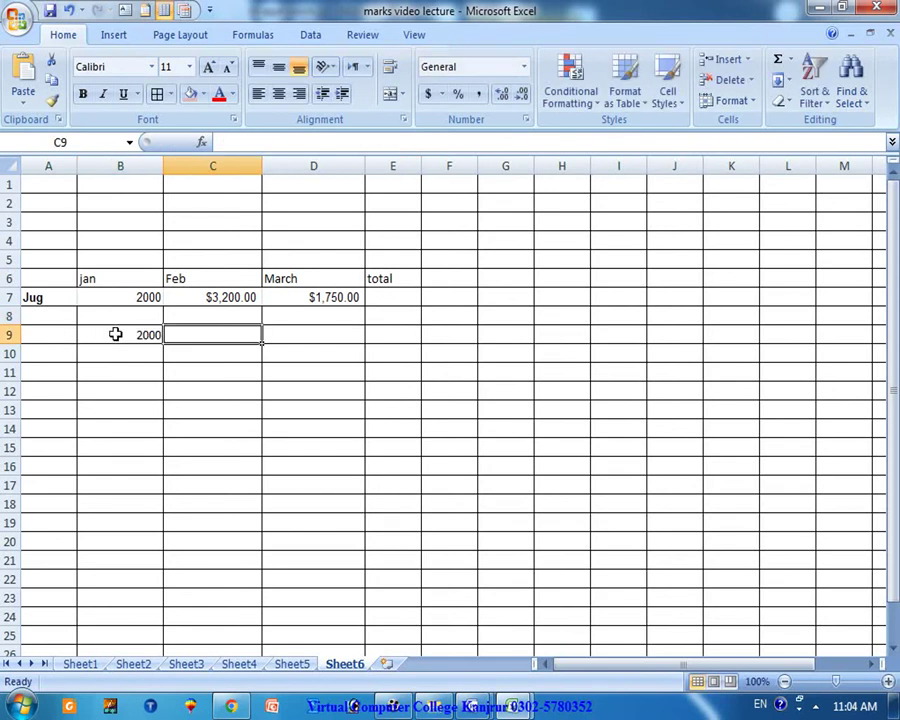
type("32000")
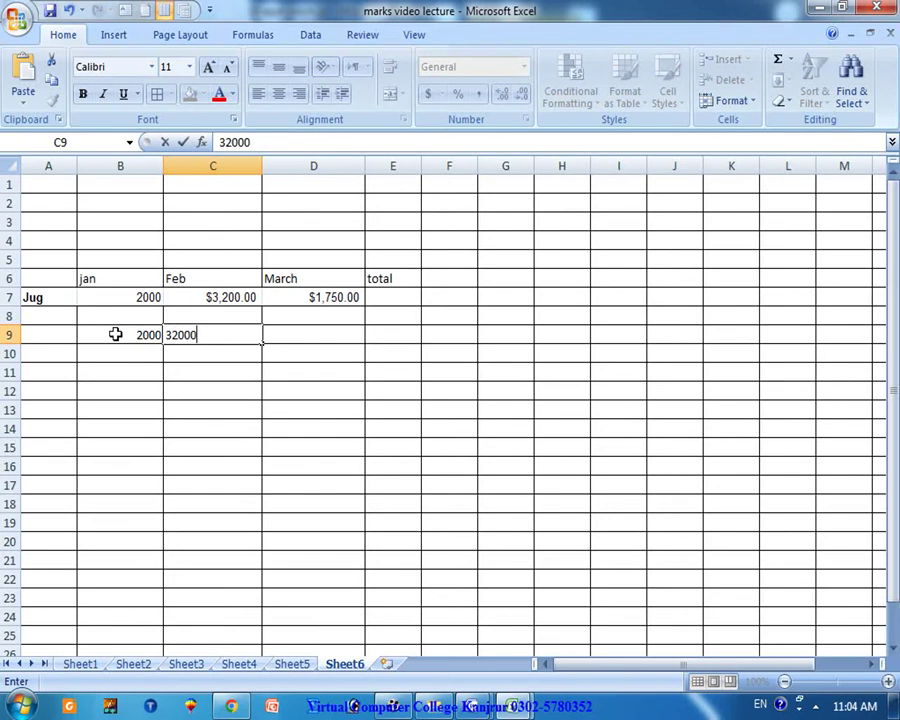
key("BackSpace")
key("Return")
key("Right")
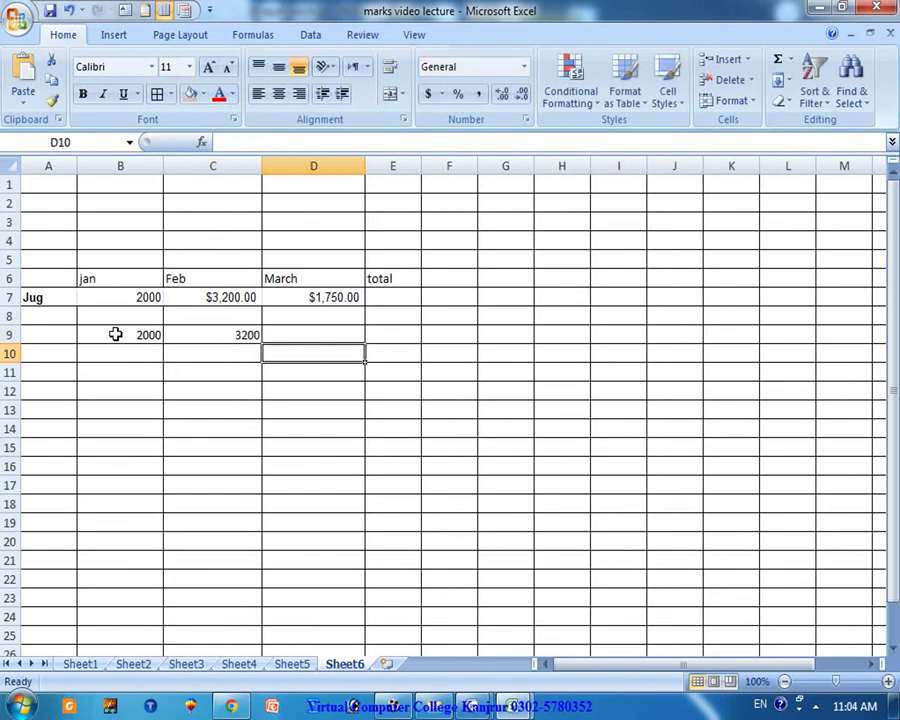
key("Up")
type("1")
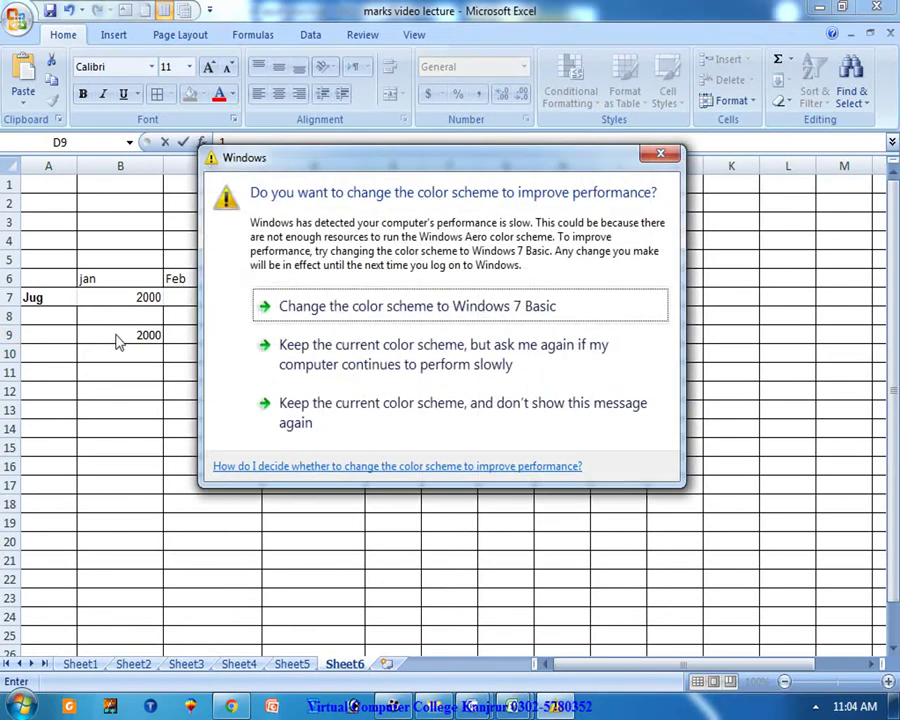
key("Escape")
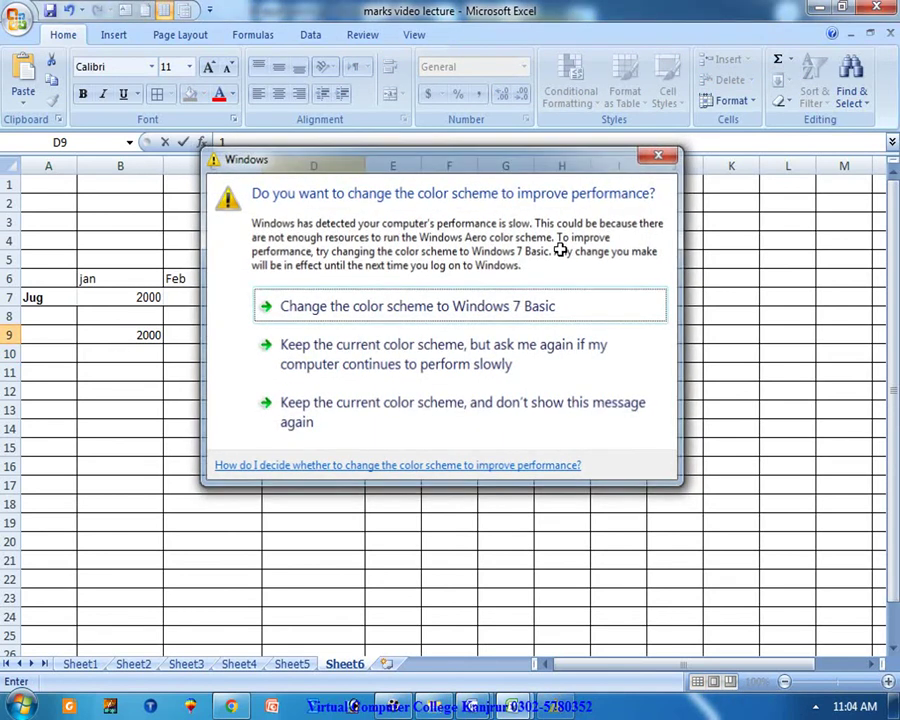
type("75")
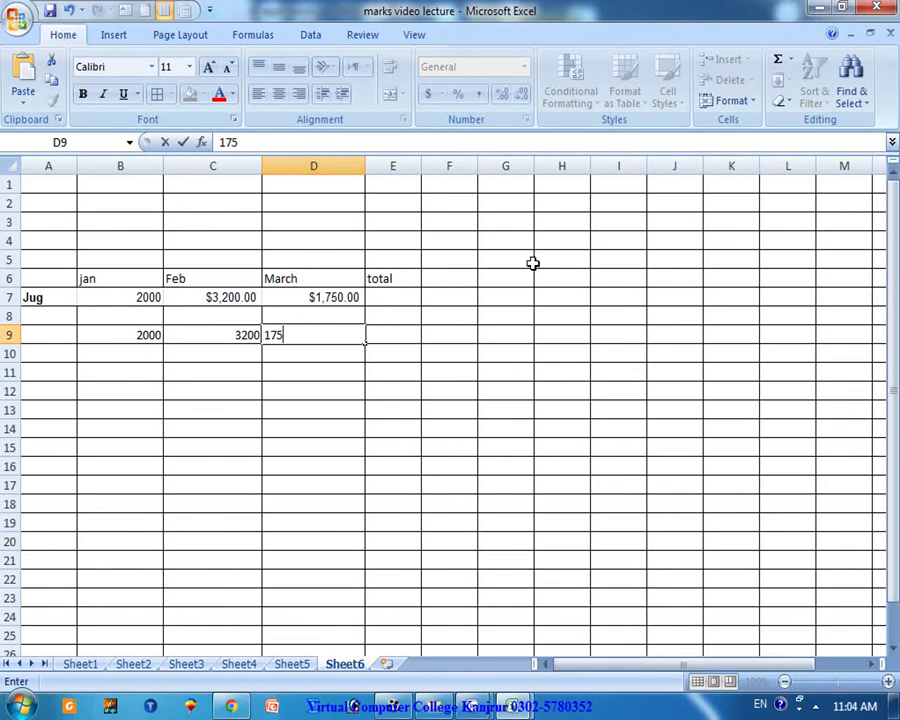
type("0")
key("Return")
Total B9:D9 with AutoSum in E9, giving 6950
key("Right")
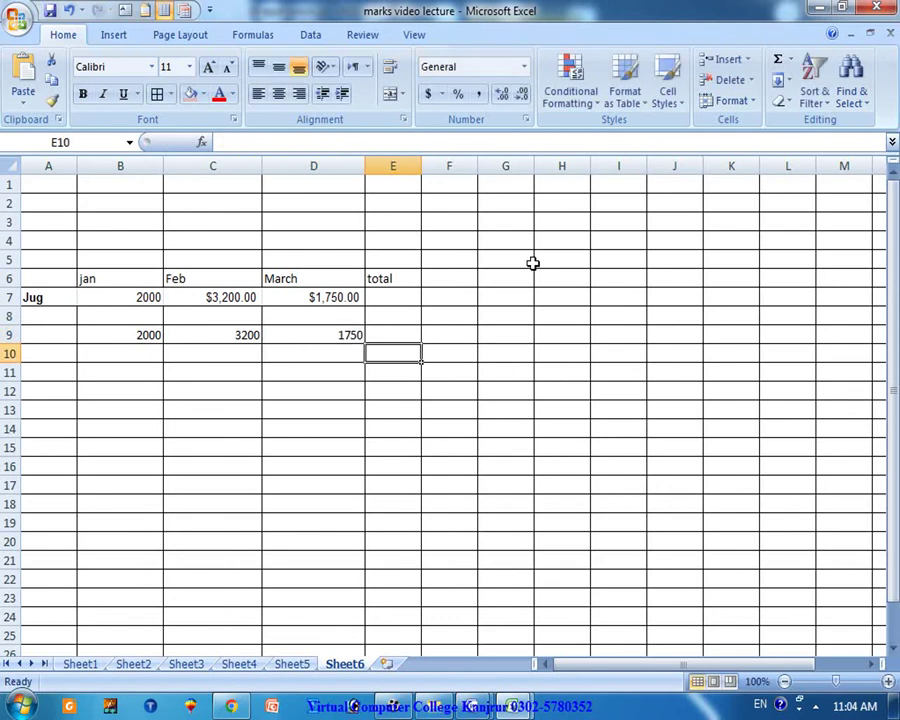
key("Up")
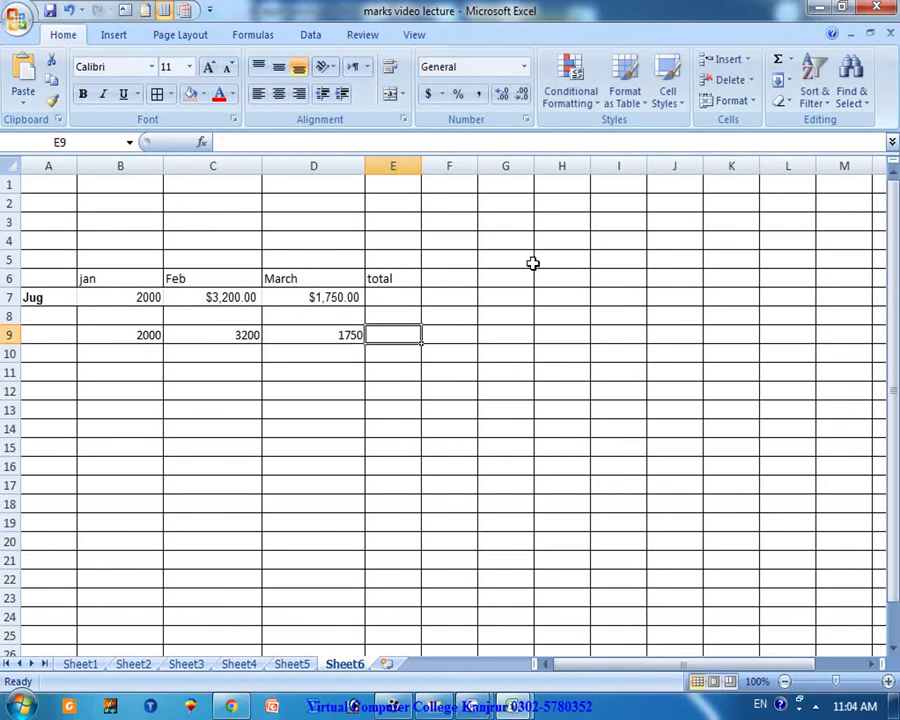
key("alt+equal")
key("Return")
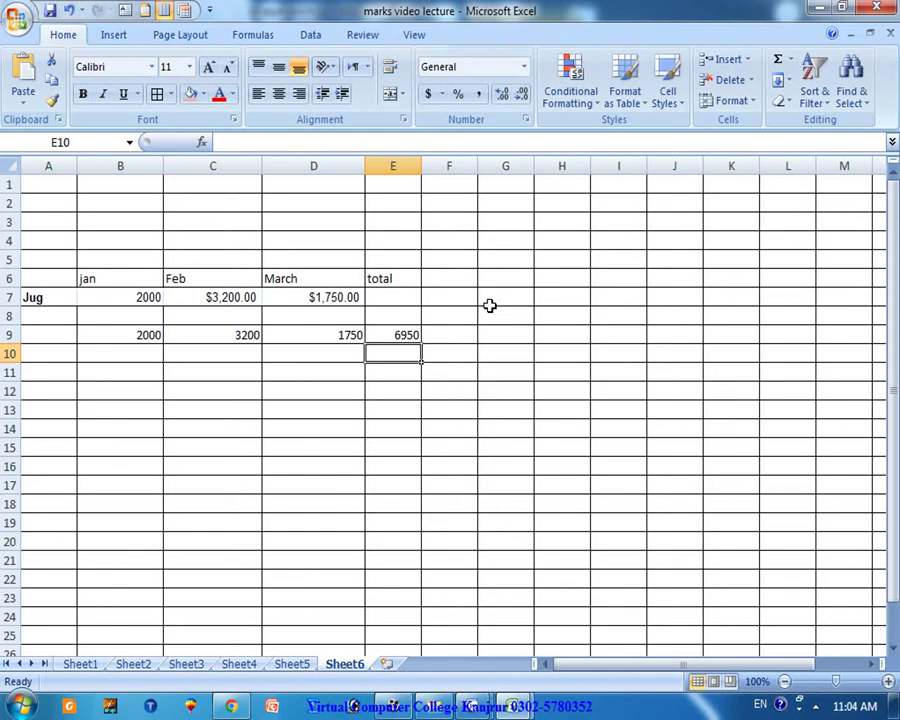
left_click(408, 336)
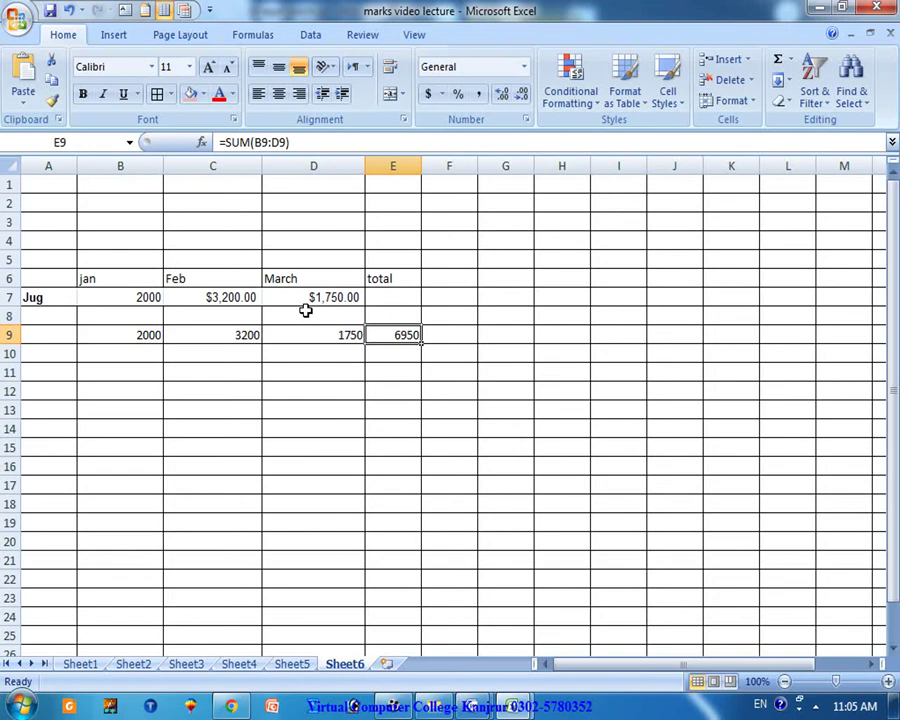
mouse_move(514, 706)
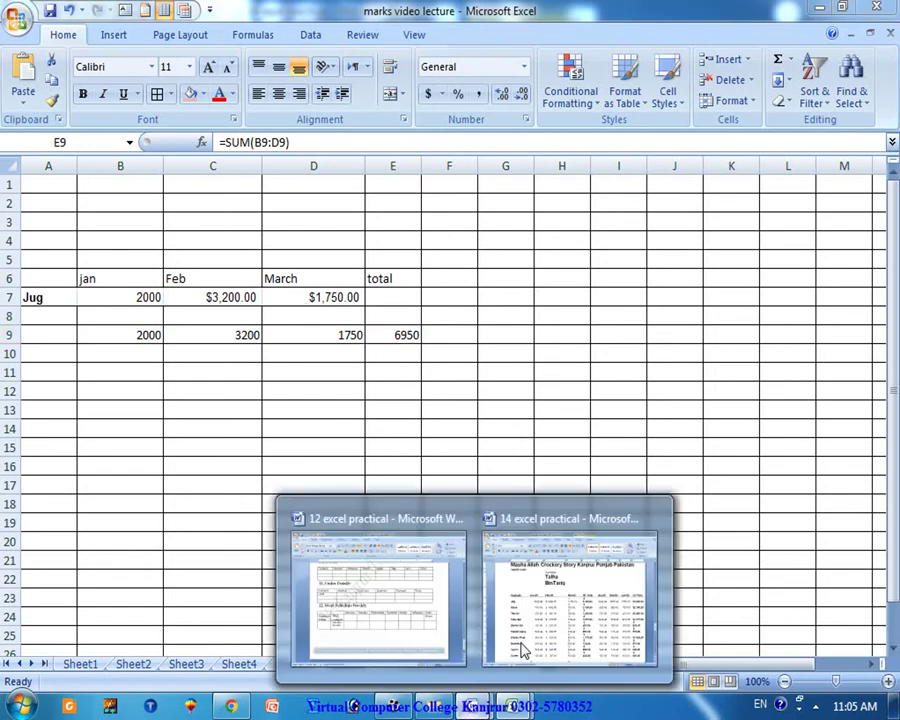
left_click(522, 650)
Scroll the Word table down to the Total row showing $18,700.00 for Q1 and 17000.00 for Q2
left_click(388, 479)
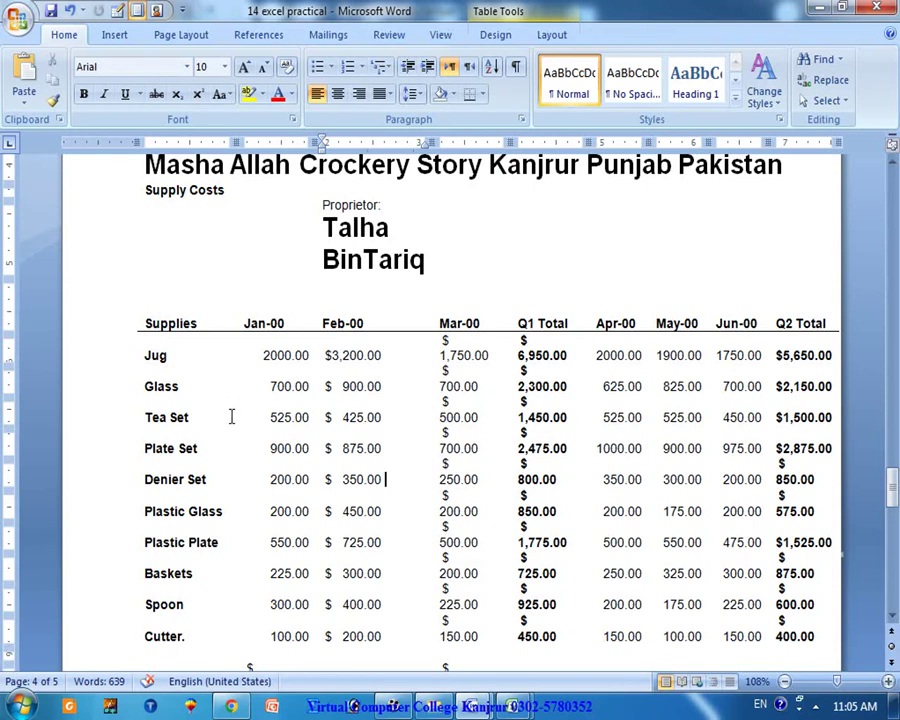
scroll(231, 405, "down", 1)
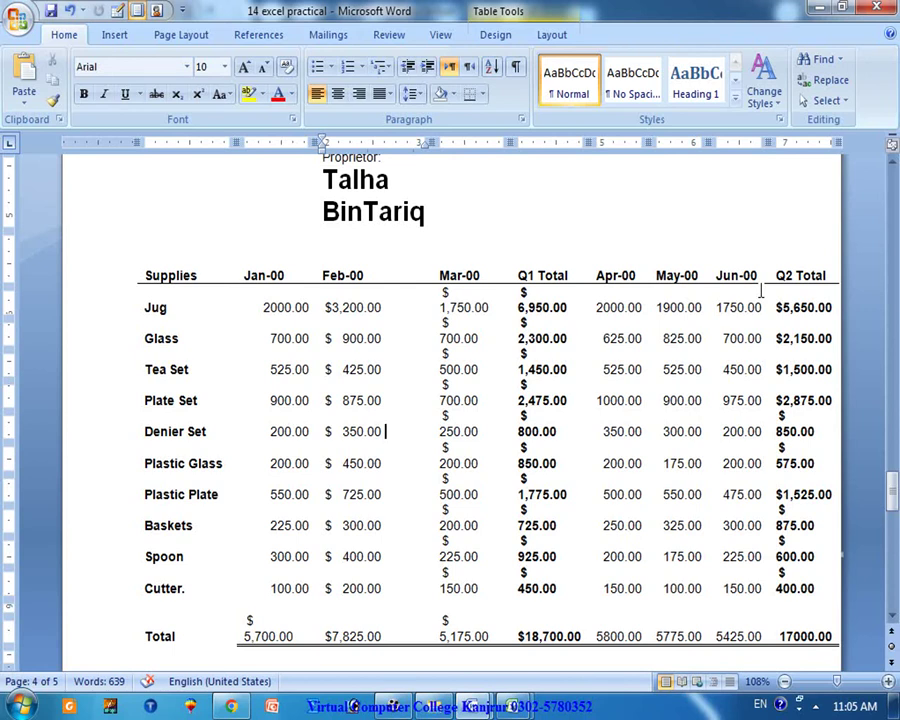
scroll(690, 360, "down", 1)
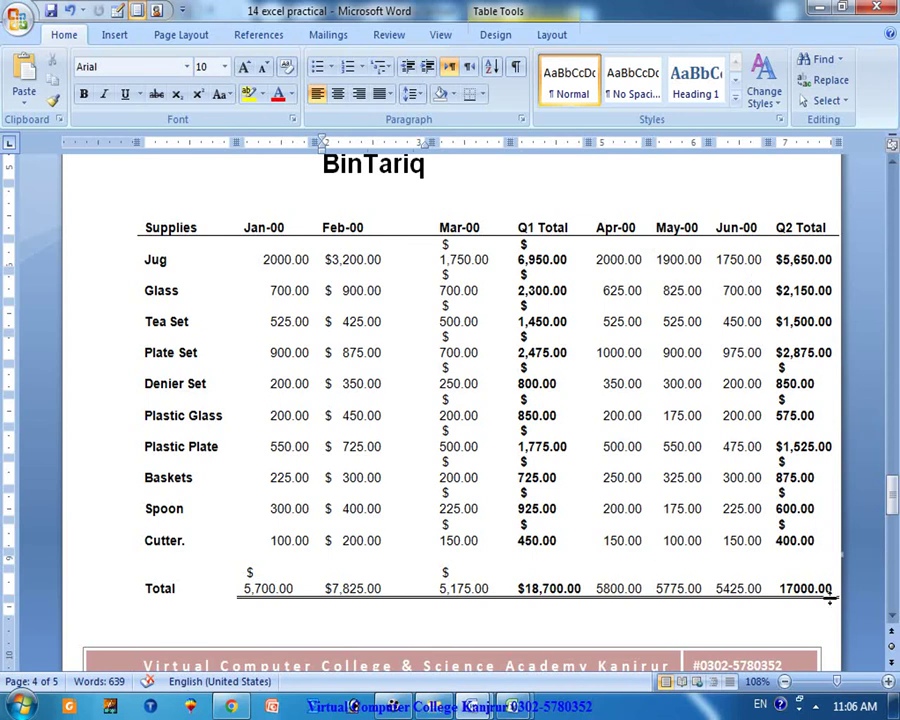
scroll(790, 540, "up", 1)
scroll(795, 548, "up", 1)
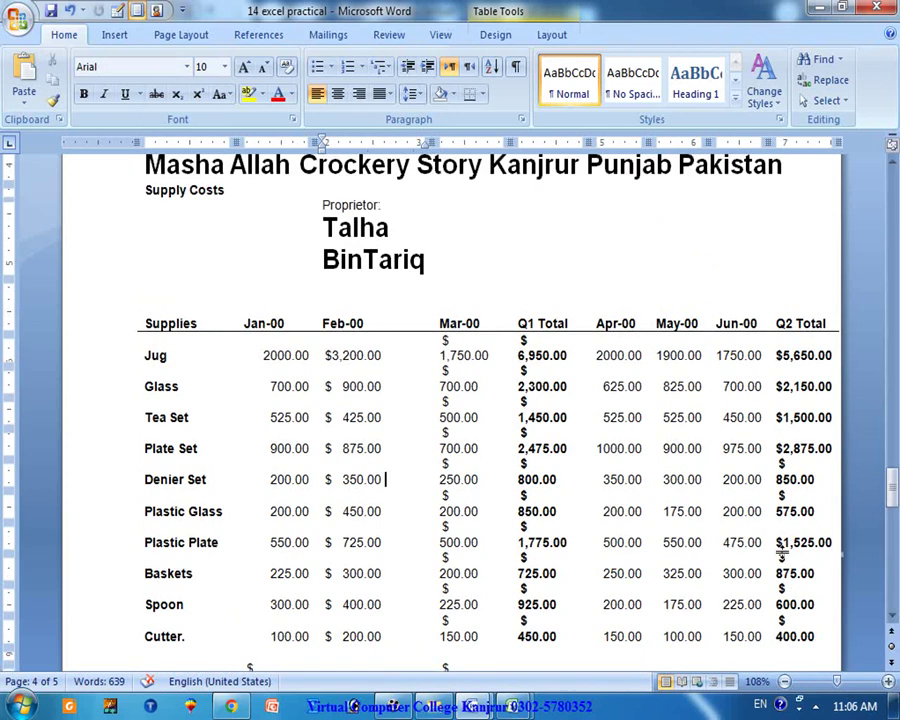
scroll(552, 387, "up", 1)
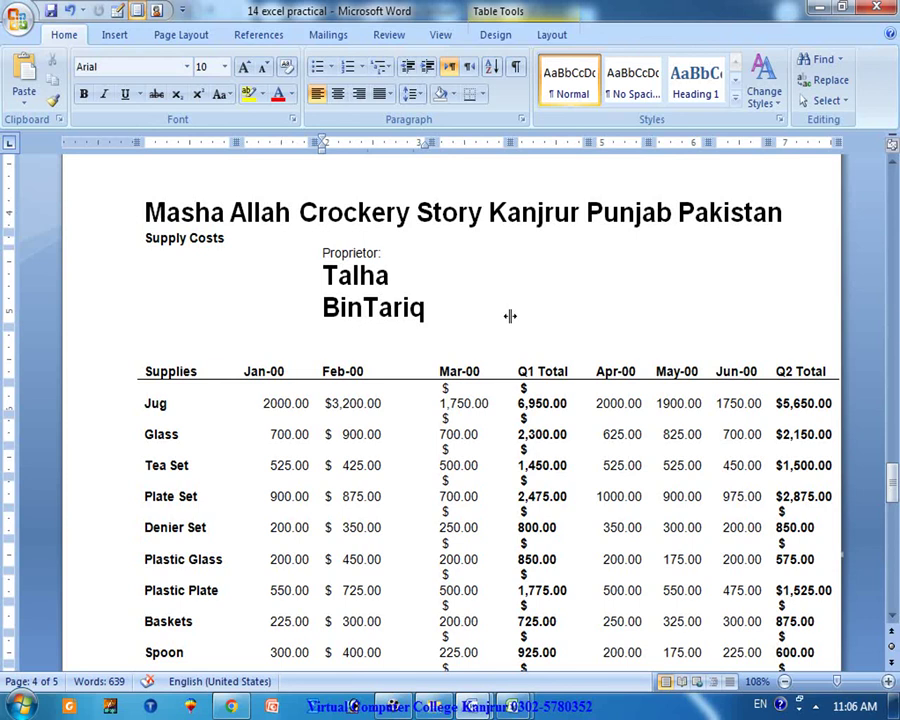
scroll(510, 316, "down", 1)
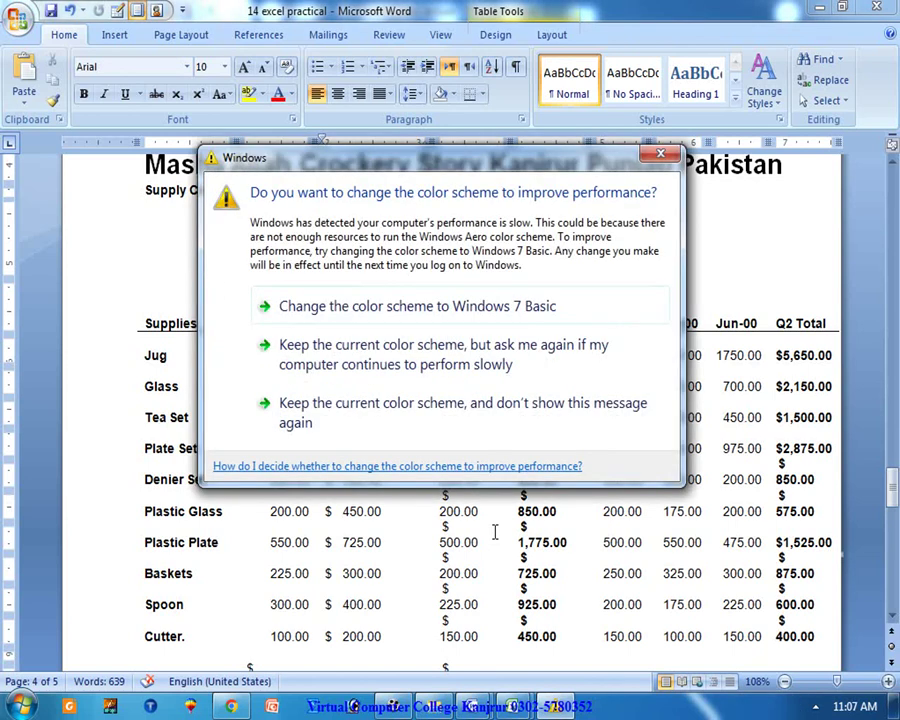
left_click(660, 153)
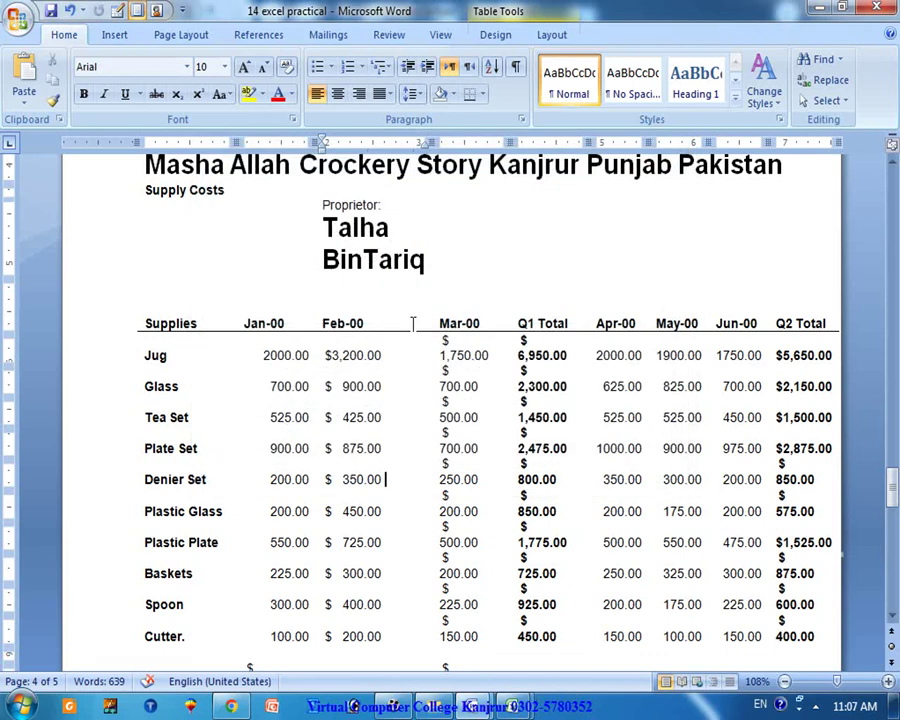